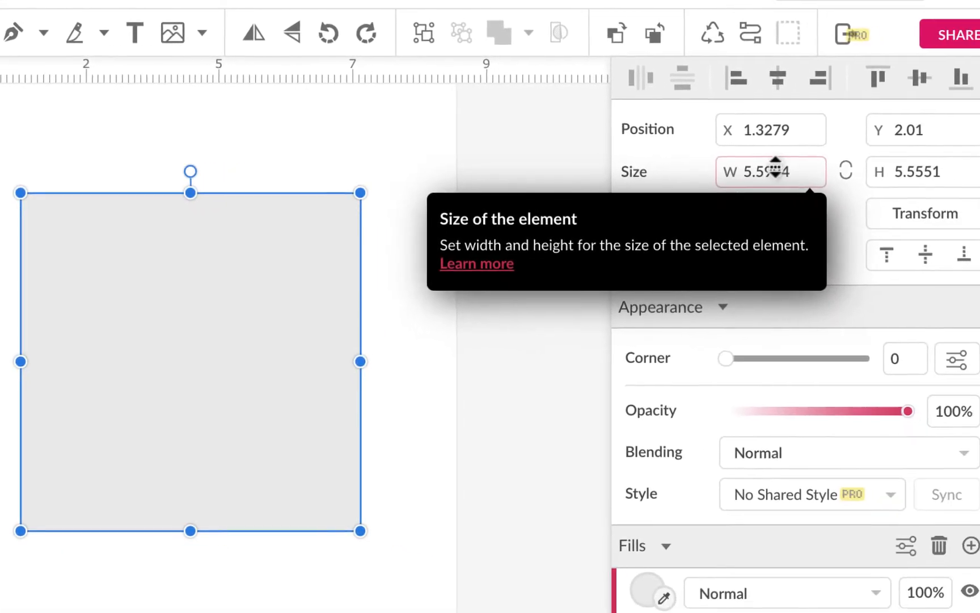
# Set the square's width and height to 6 in
pyautogui.click(773, 169)
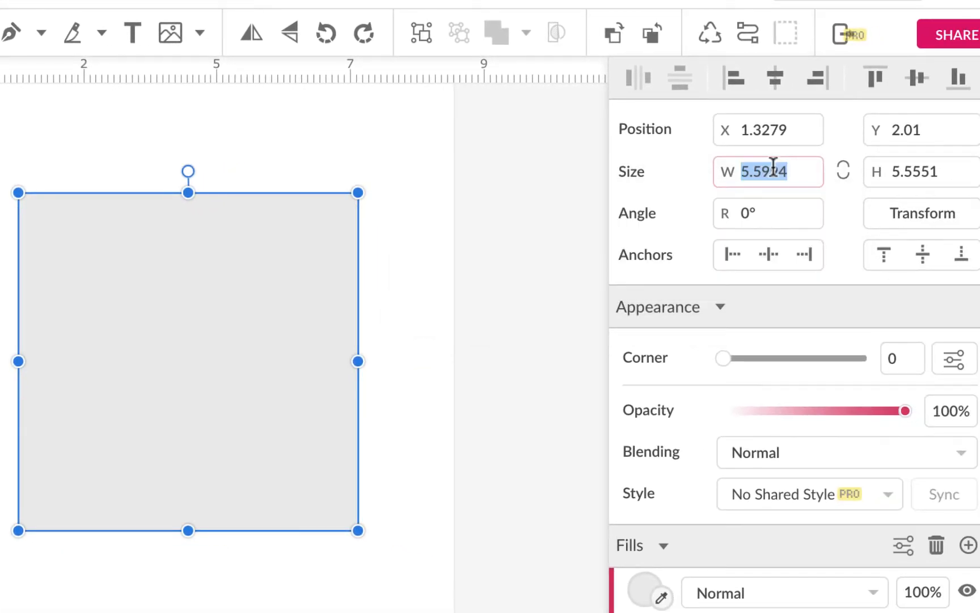
pyautogui.write('6')
pyautogui.press('Tab')
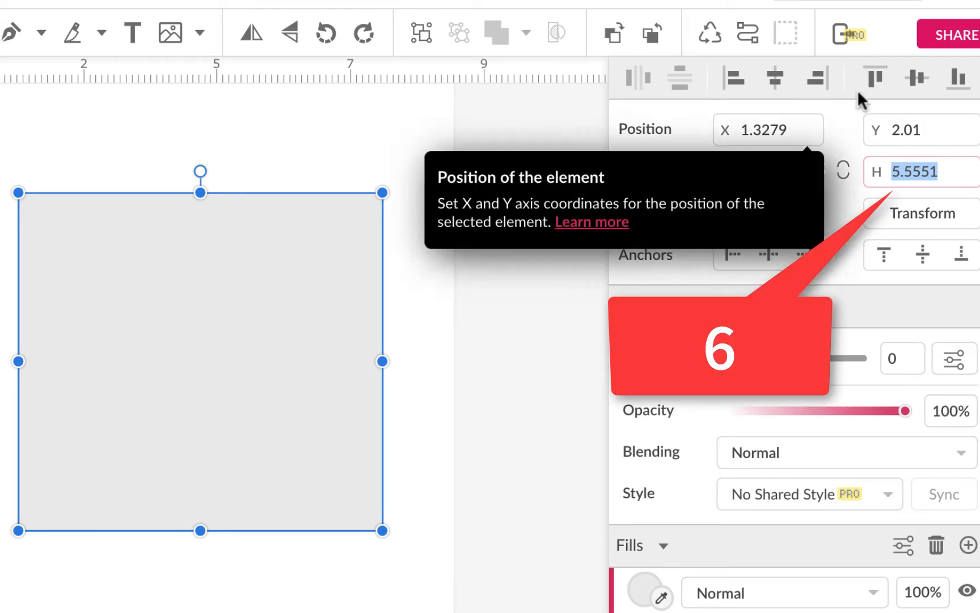
pyautogui.moveTo(913, 169)
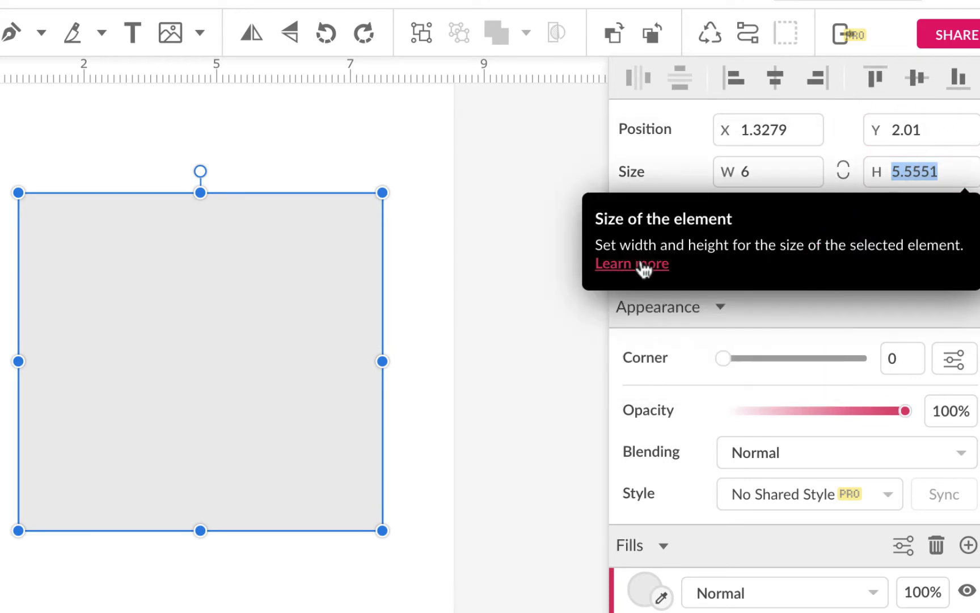
pyautogui.write('6')
pyautogui.press('Return')
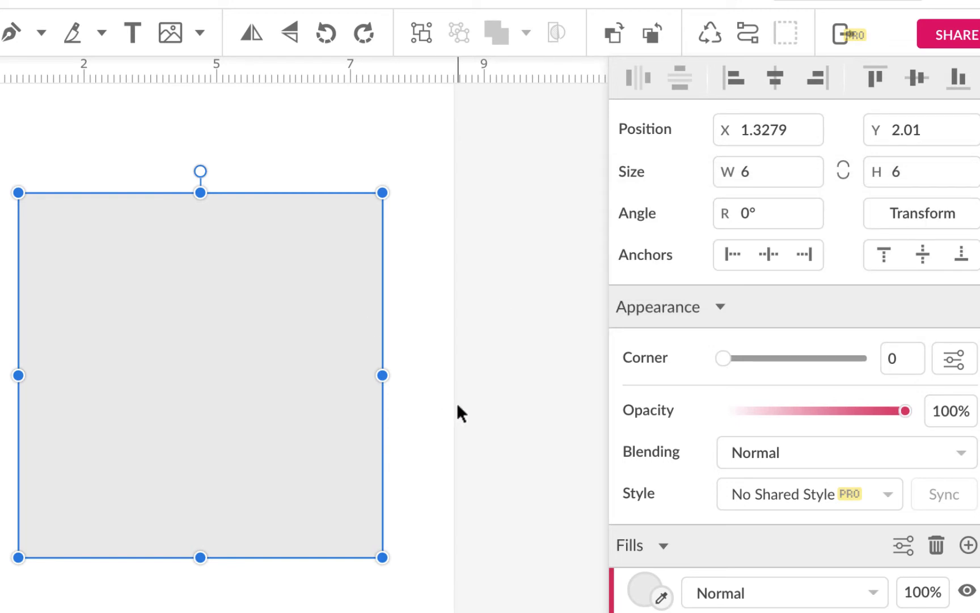
# Center the square on the page both vertically and horizontally and convert it to a path
pyautogui.click(915, 78)
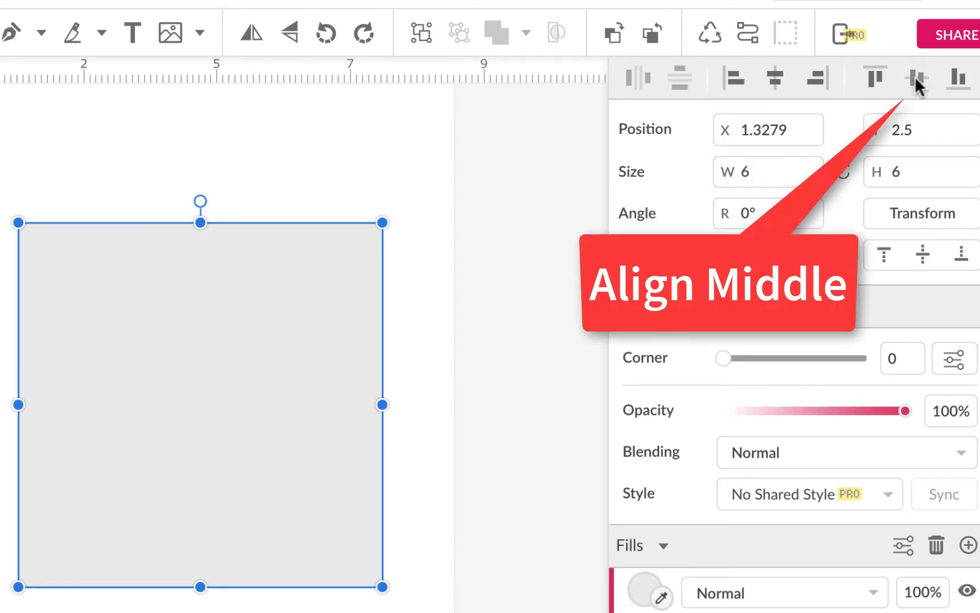
pyautogui.click(774, 78)
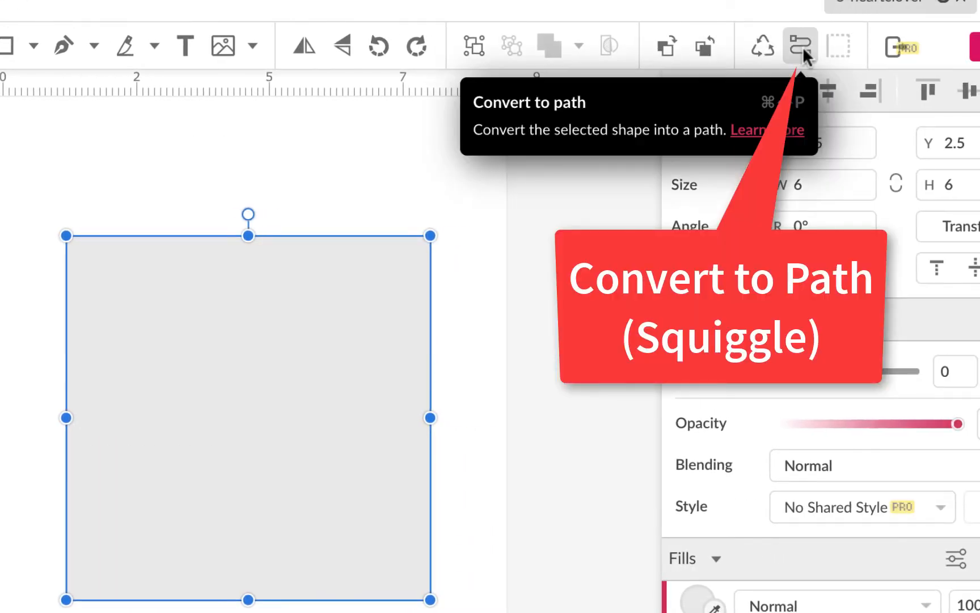
pyautogui.click(803, 46)
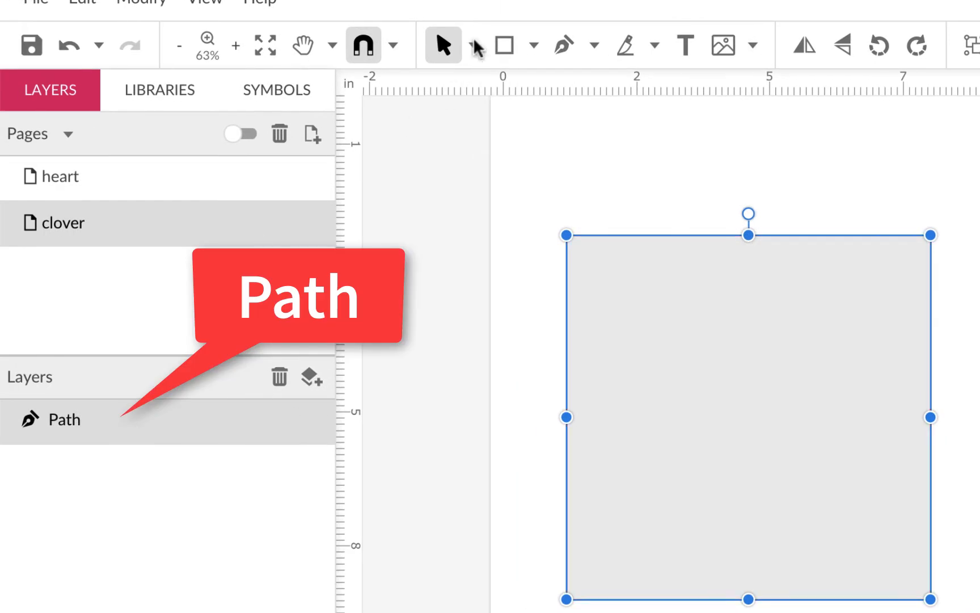
# With the Subselect tool, add an anchor point at the middle of each of the square's four sides
pyautogui.click(474, 46)
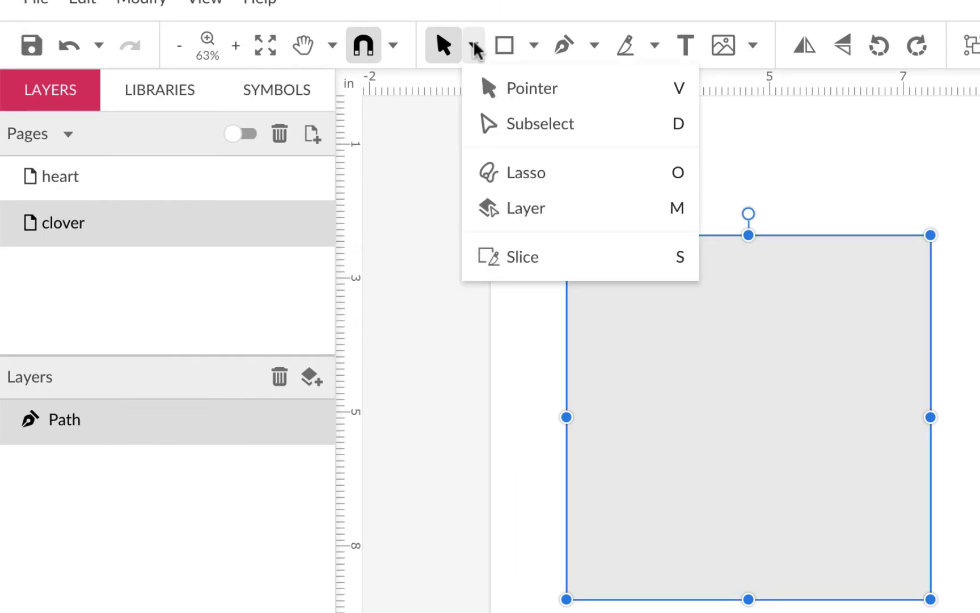
pyautogui.click(500, 126)
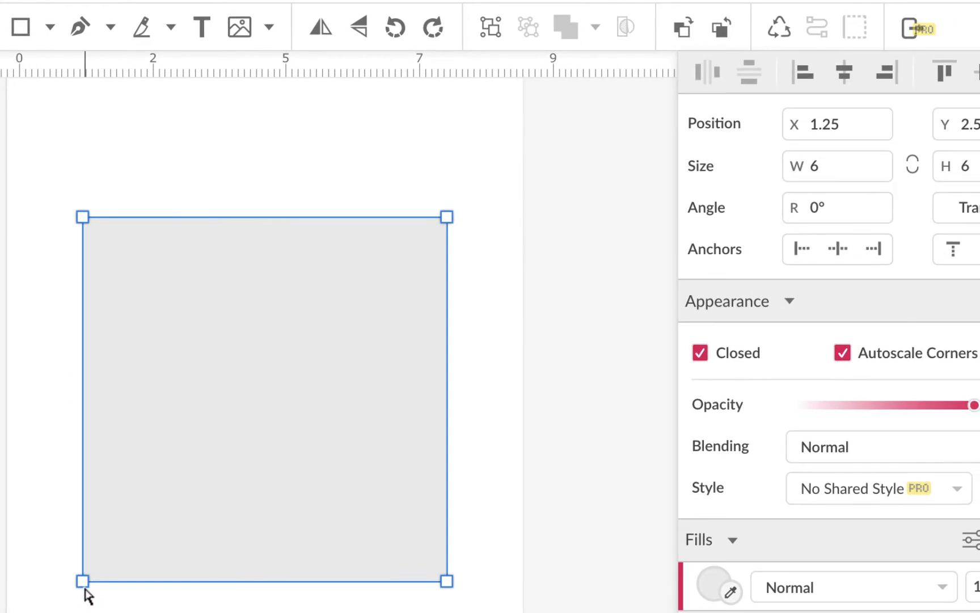
pyautogui.click(448, 218)
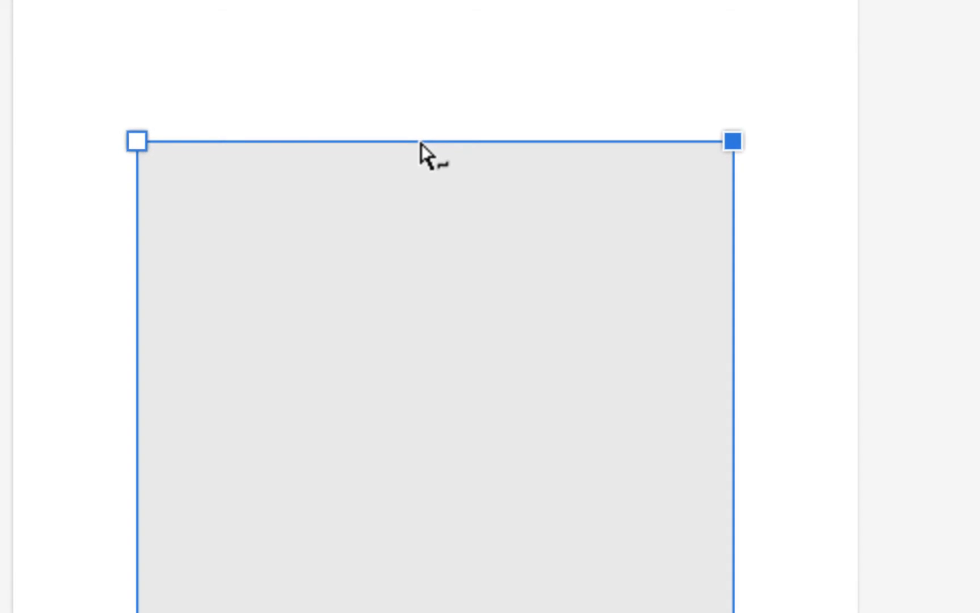
pyautogui.moveTo(420, 143); pyautogui.dragTo(428, 253)
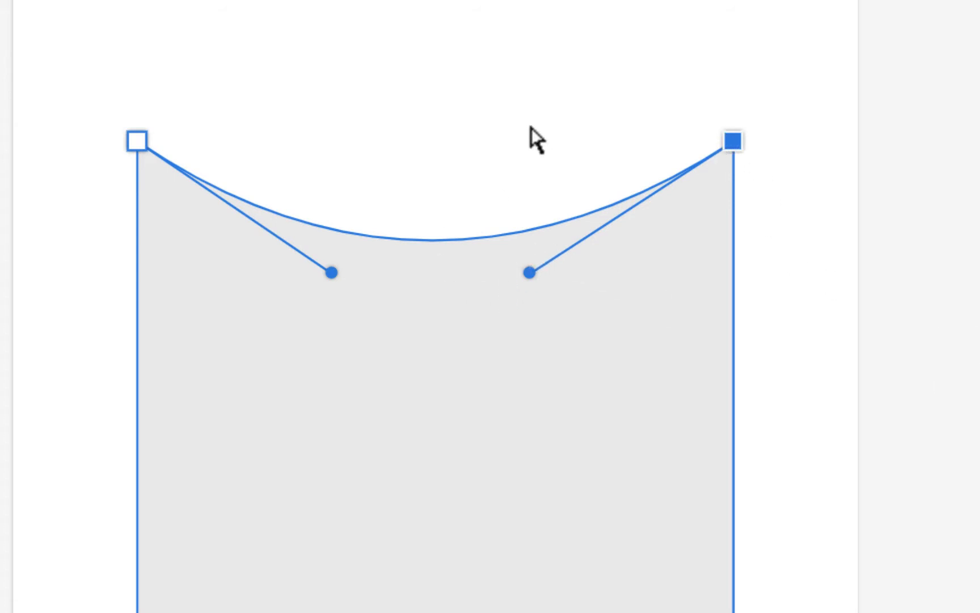
pyautogui.hotkey('ctrl', 'z')
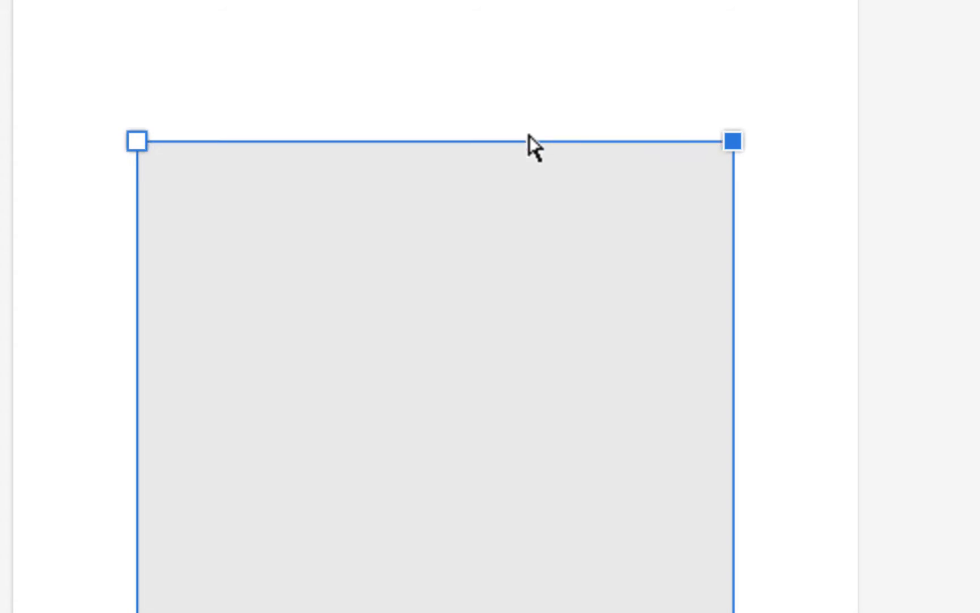
pyautogui.click(429, 142)
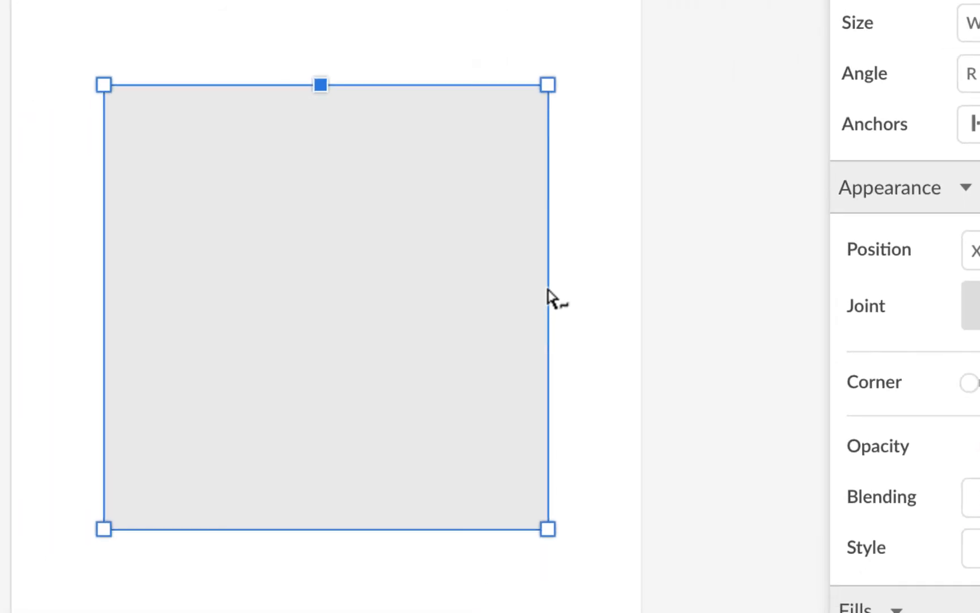
pyautogui.click(548, 286)
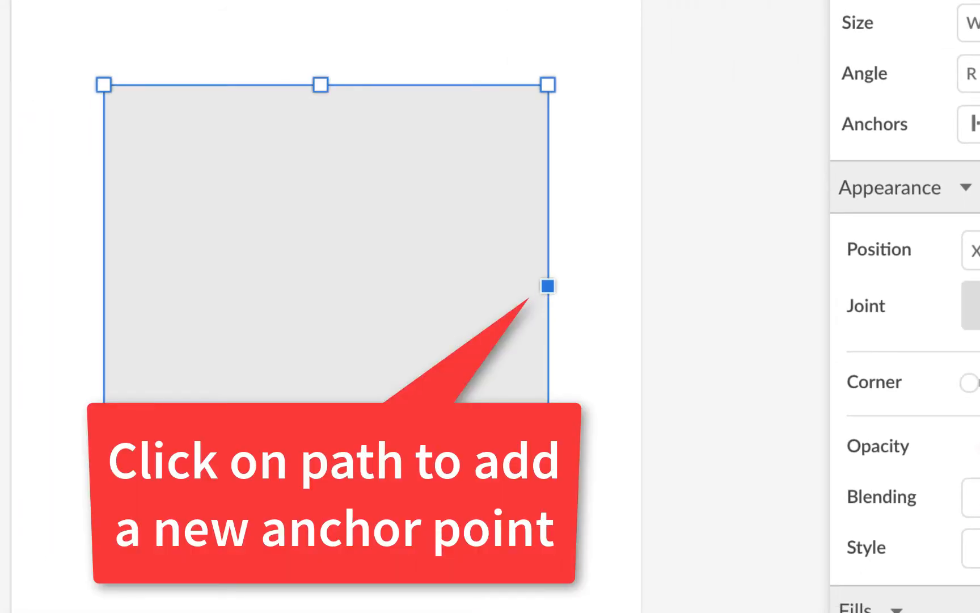
pyautogui.click(323, 529)
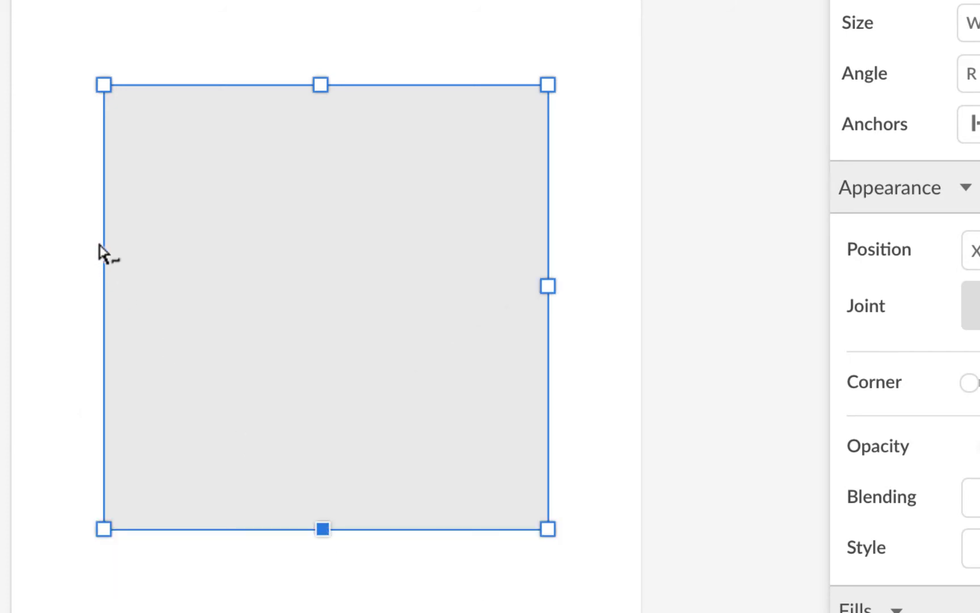
pyautogui.click(105, 302)
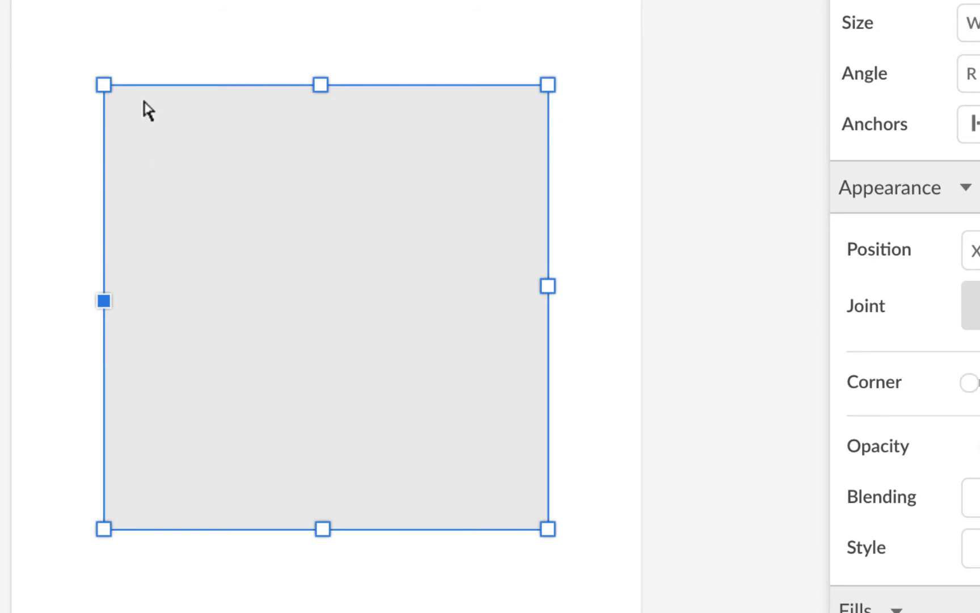
# Pull each of the four mid-side anchor points in toward the centre to form a four-pointed star
pyautogui.moveTo(63, 2); pyautogui.dragTo(672, 191)
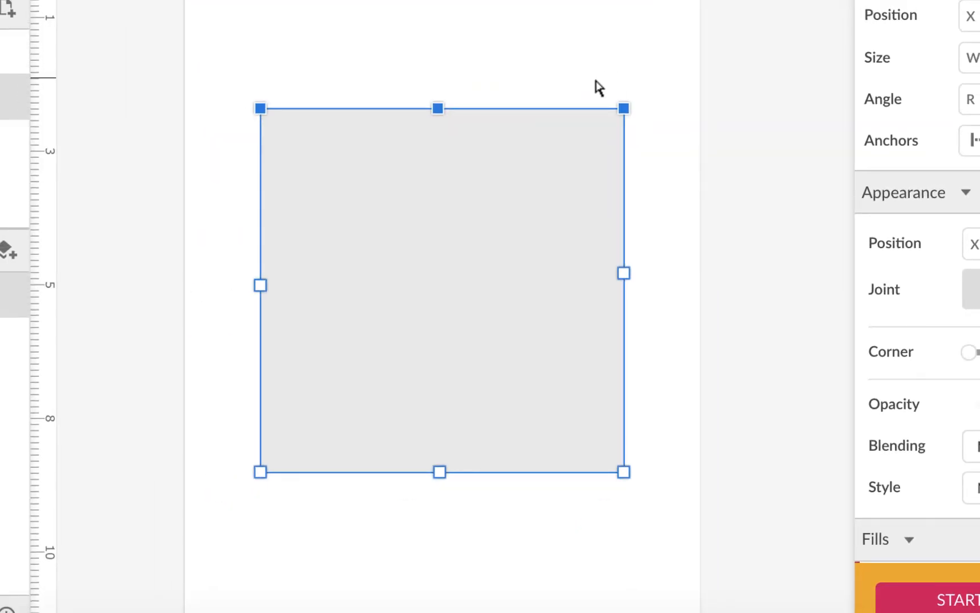
pyautogui.click(429, 43)
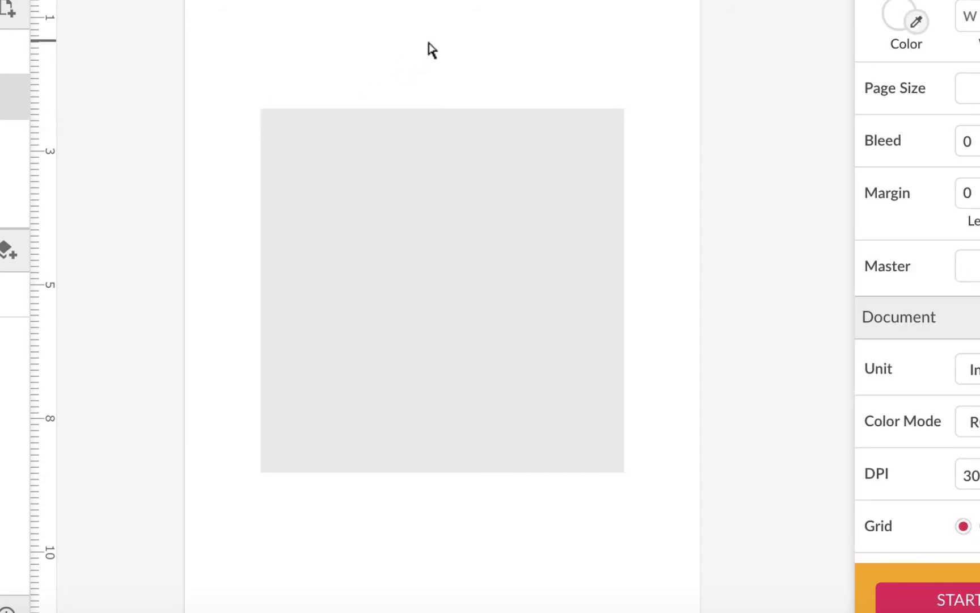
pyautogui.click(455, 140)
pyautogui.moveTo(438, 109); pyautogui.dragTo(443, 228)
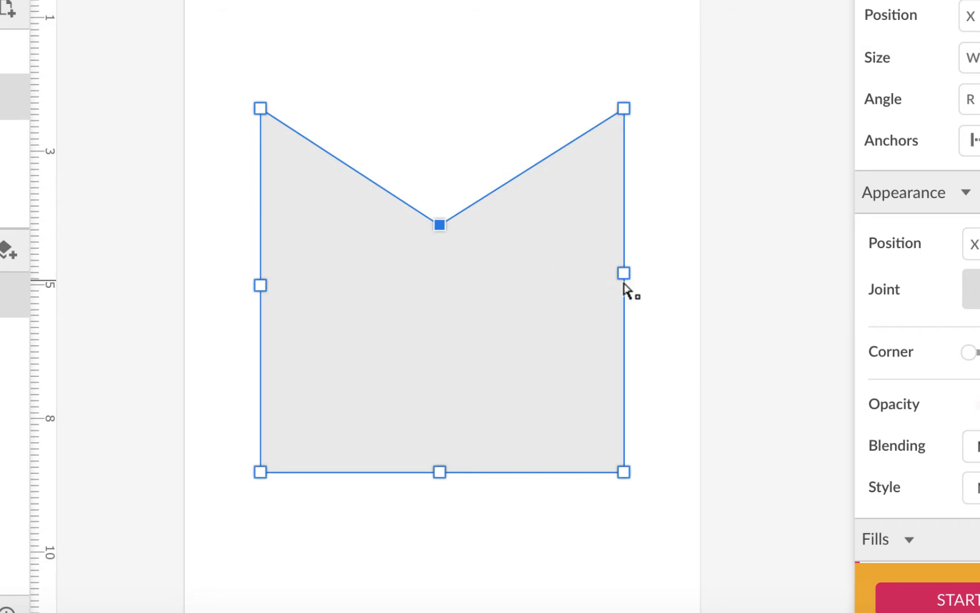
pyautogui.moveTo(624, 274); pyautogui.dragTo(480, 276)
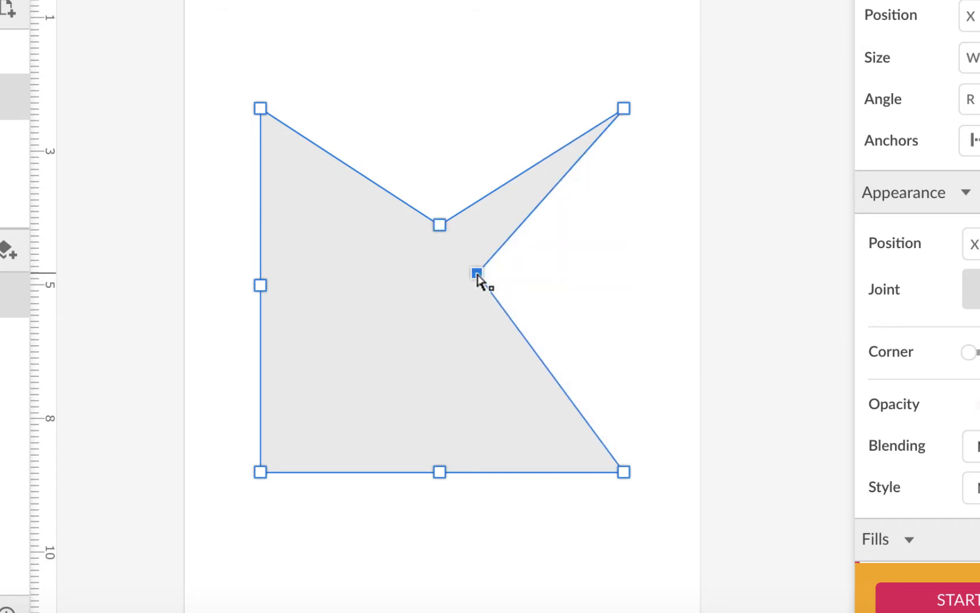
pyautogui.moveTo(437, 475); pyautogui.dragTo(435, 321)
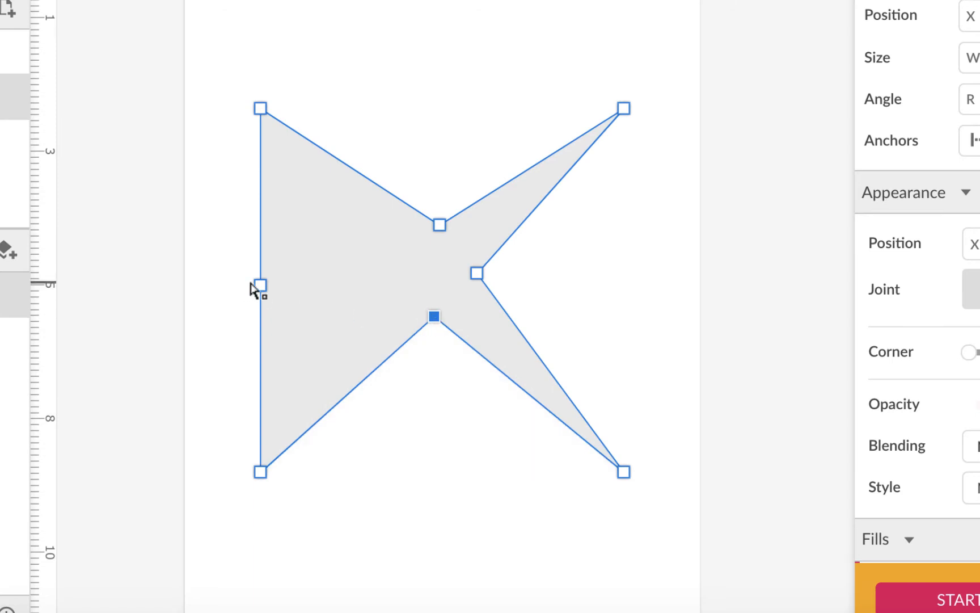
pyautogui.moveTo(263, 286); pyautogui.dragTo(398, 276)
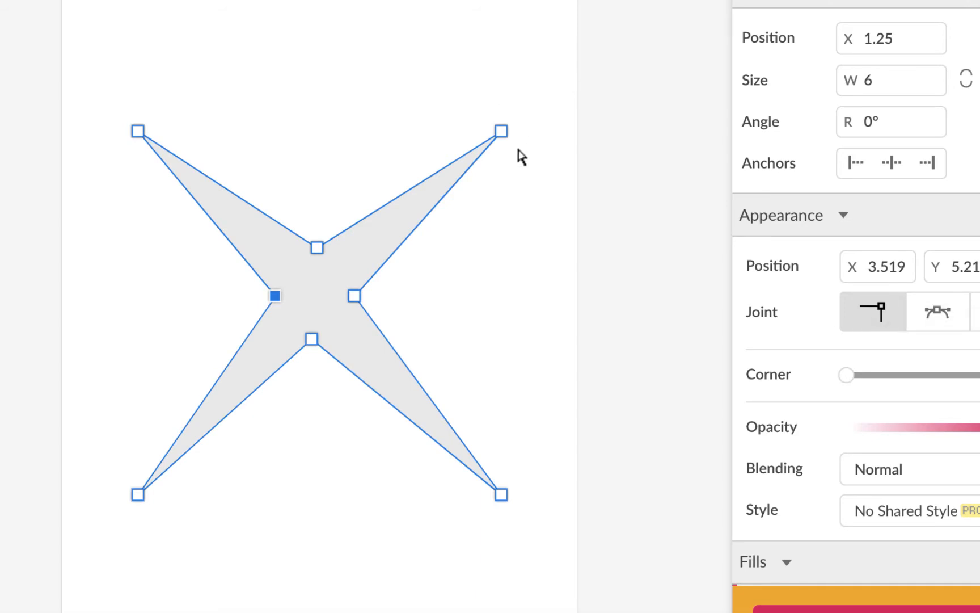
# Set the two right corner points to Mirrored joints and pull out their handles to round the right leaves
pyautogui.click(502, 132)
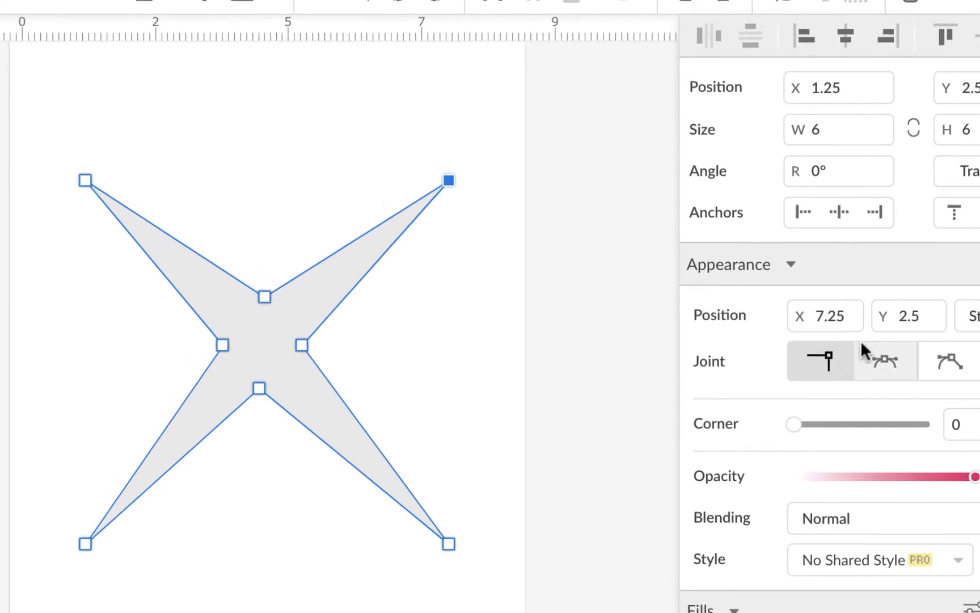
pyautogui.click(889, 362)
pyautogui.moveTo(521, 262); pyautogui.dragTo(566, 329)
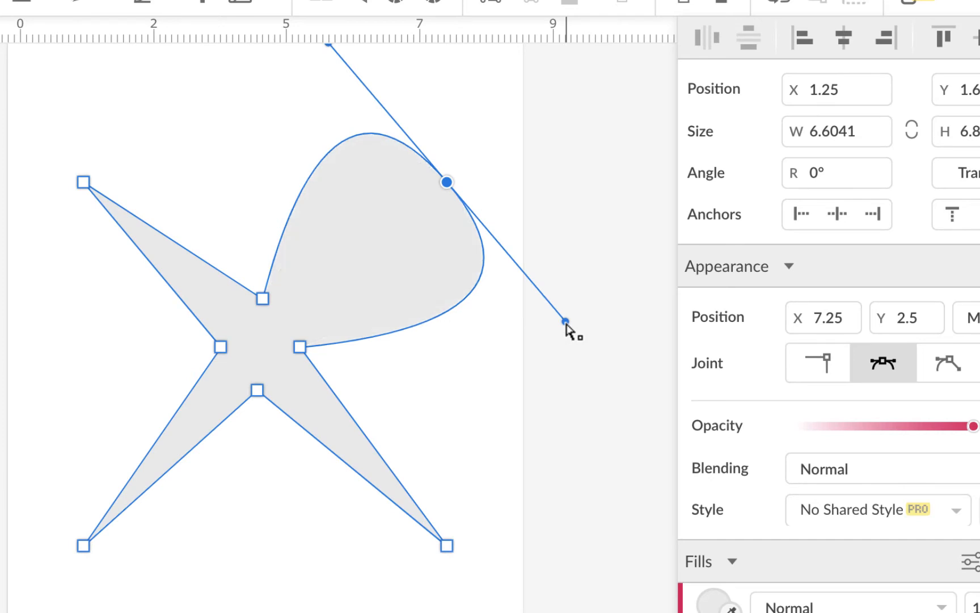
pyautogui.click(447, 548)
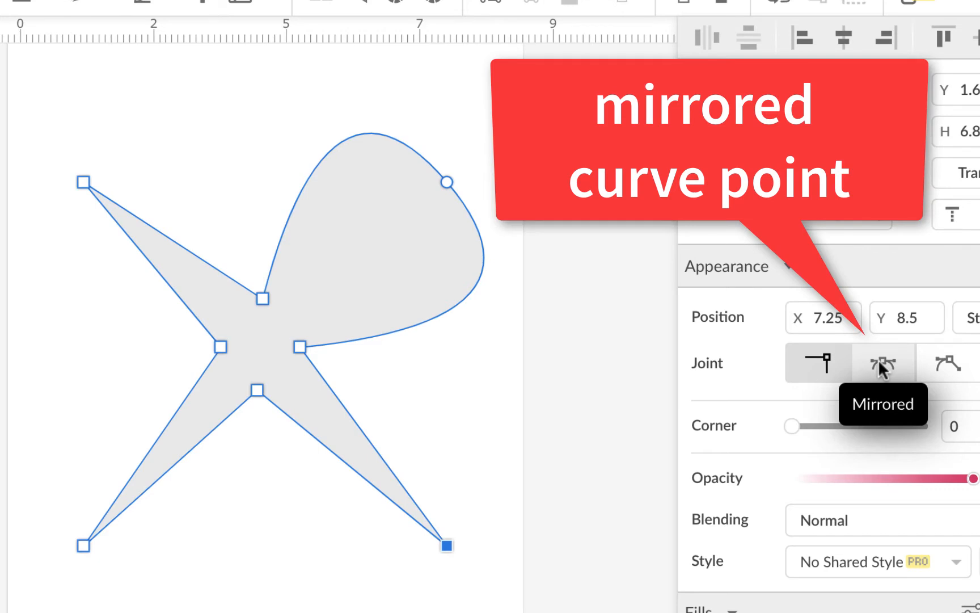
pyautogui.click(880, 365)
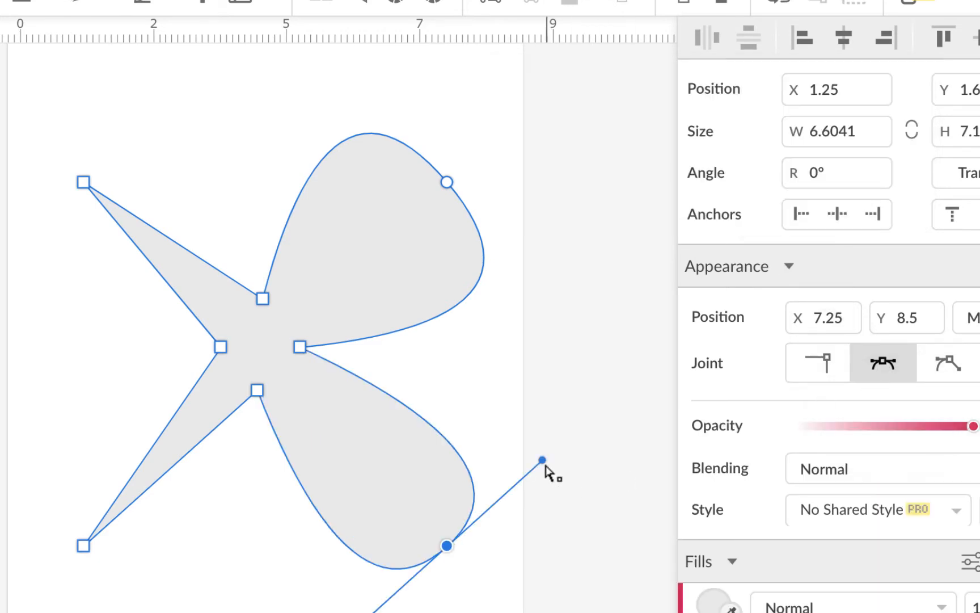
pyautogui.moveTo(546, 462); pyautogui.dragTo(603, 380)
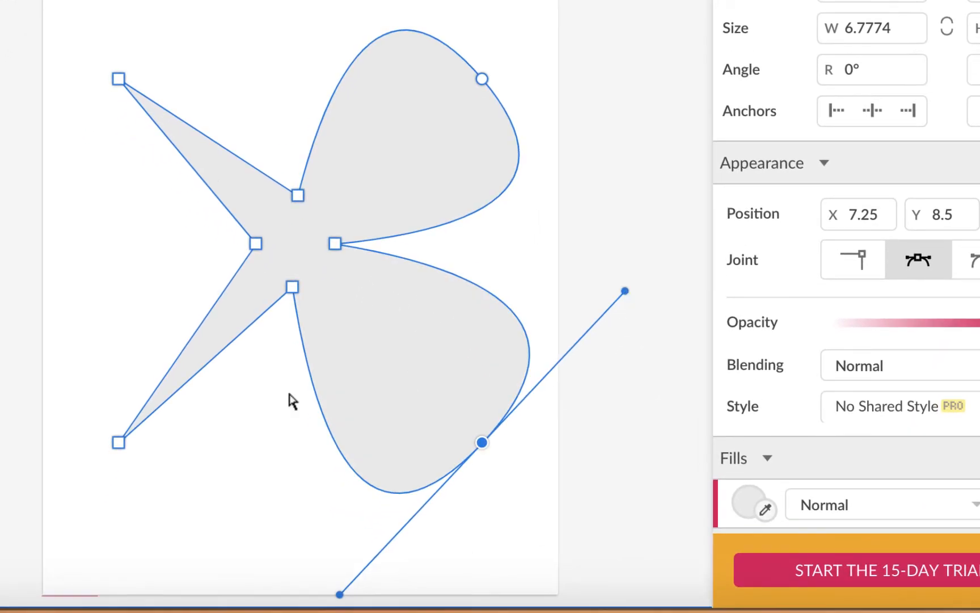
# Set the two left corner points to Mirrored joints and pull out their handles to round the left leaves
pyautogui.click(118, 443)
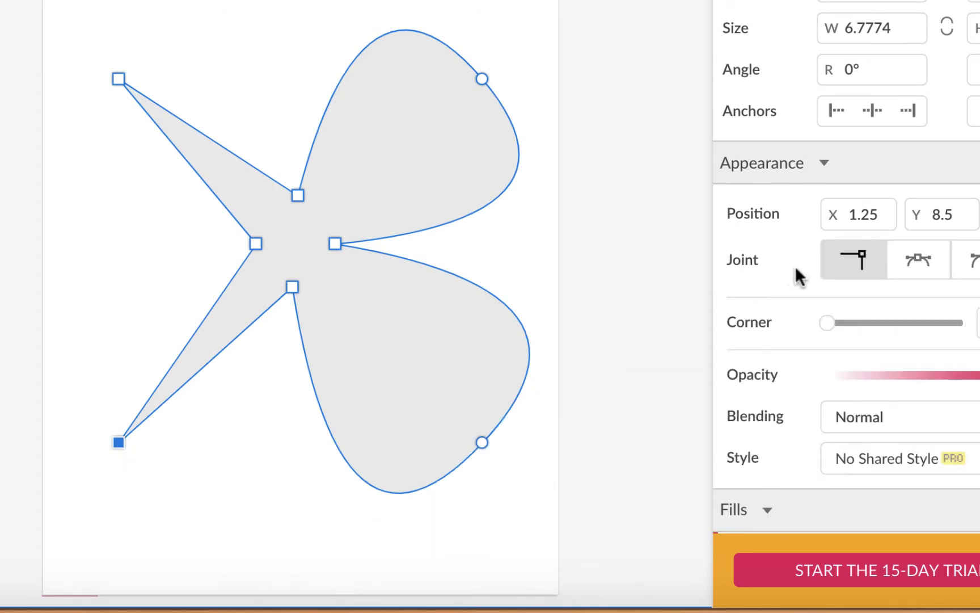
pyautogui.click(919, 260)
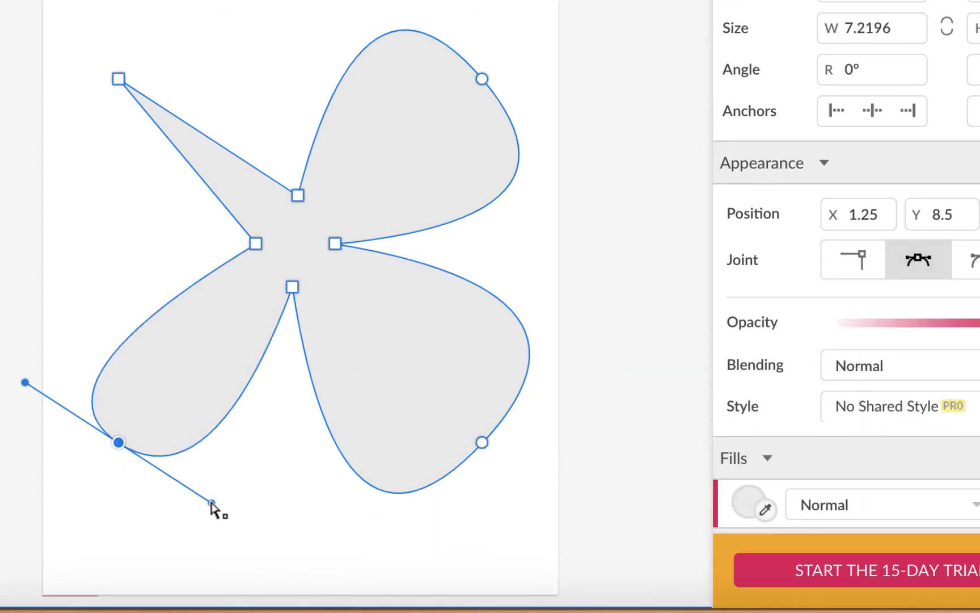
pyautogui.moveTo(212, 503); pyautogui.dragTo(269, 575)
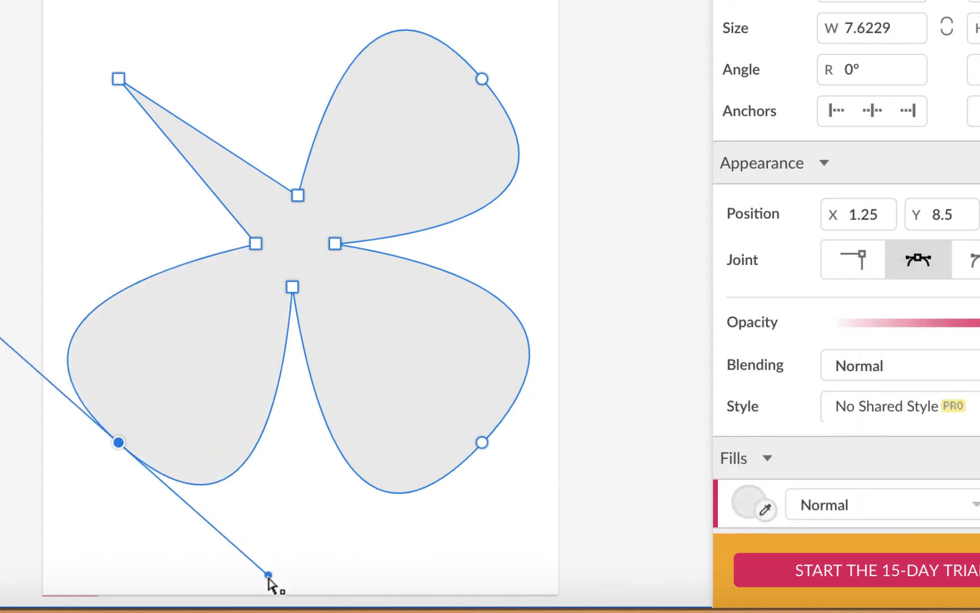
pyautogui.click(119, 79)
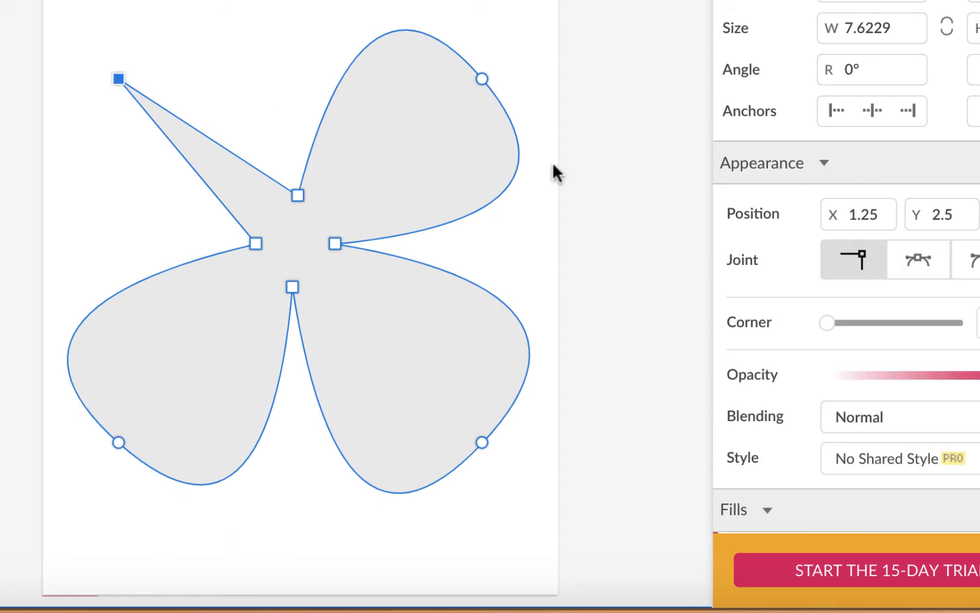
pyautogui.click(919, 259)
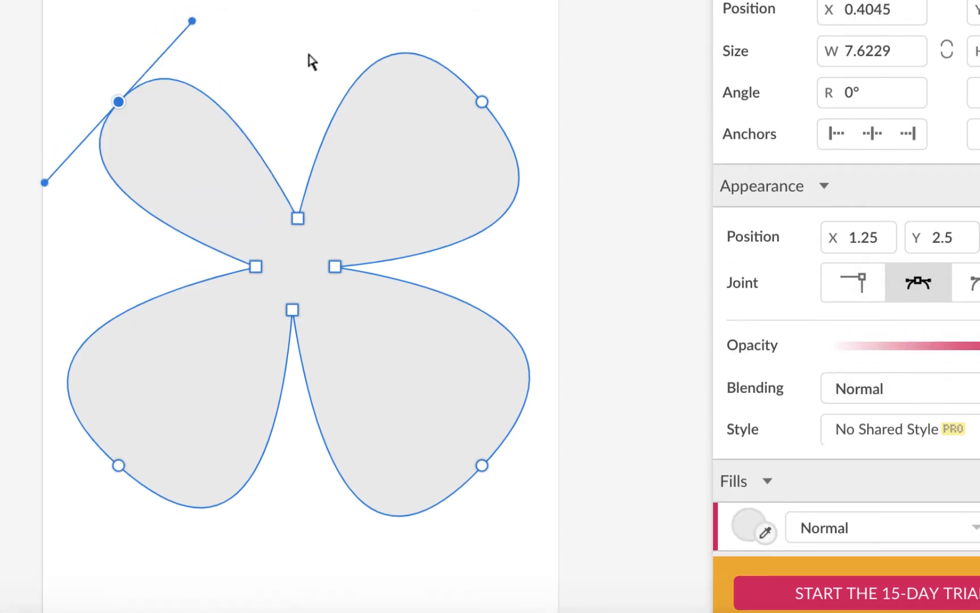
pyautogui.moveTo(193, 105); pyautogui.dragTo(255, 36)
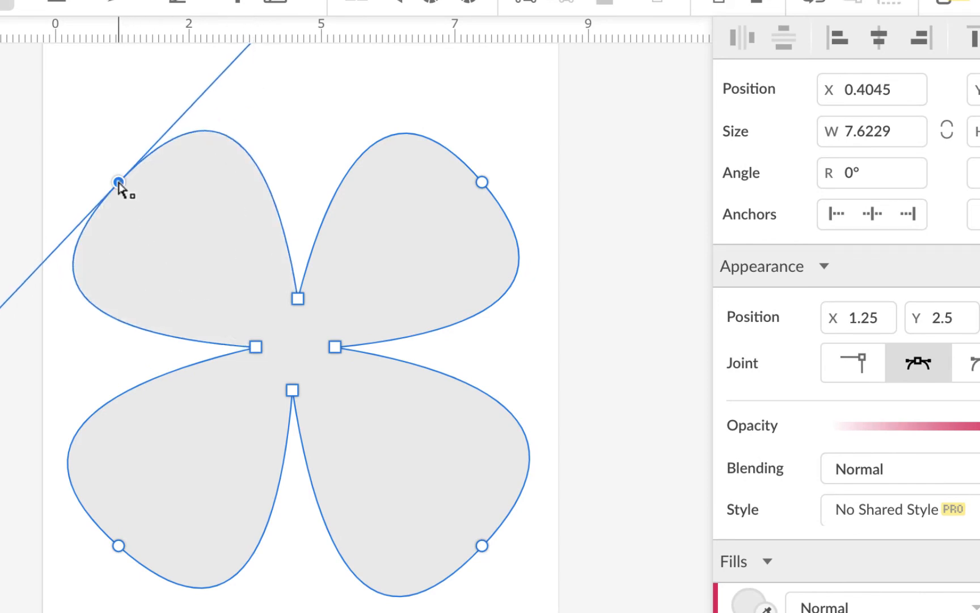
pyautogui.moveTo(1, 340); pyautogui.dragTo(5, 351)
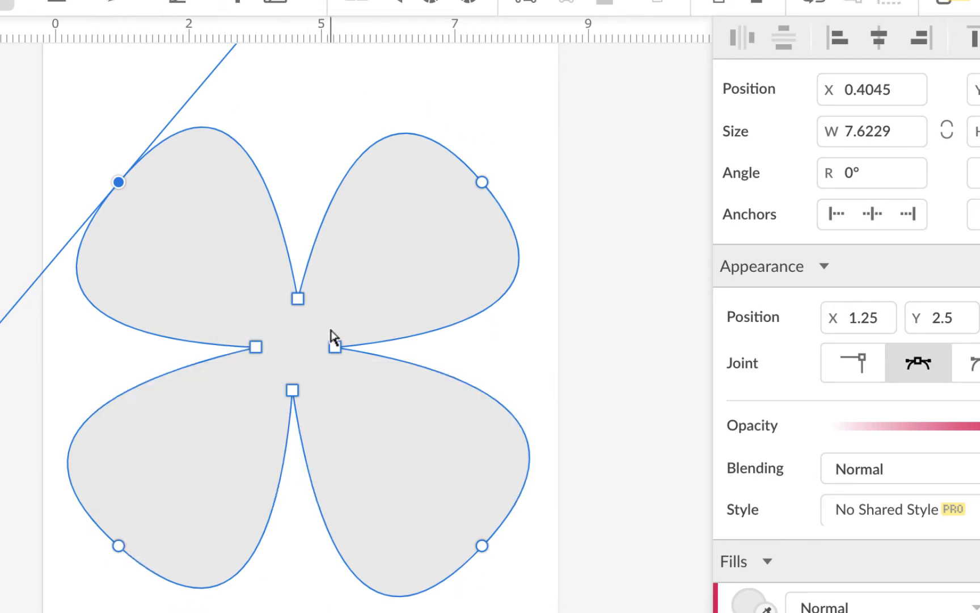
pyautogui.click(299, 301)
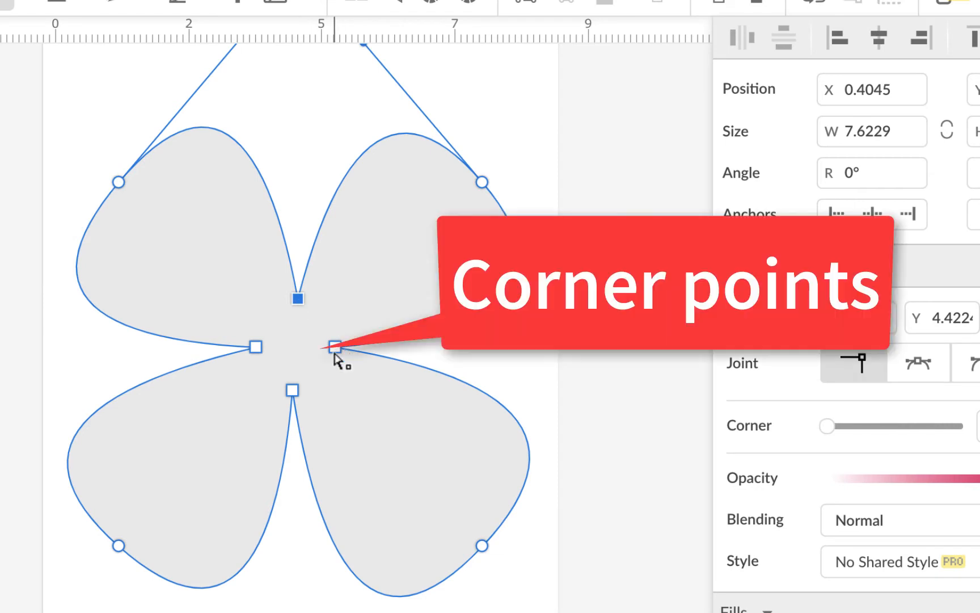
# Select the four inner mid-side anchor points together and set them to Mirrored joints
pyautogui.click(335, 347)
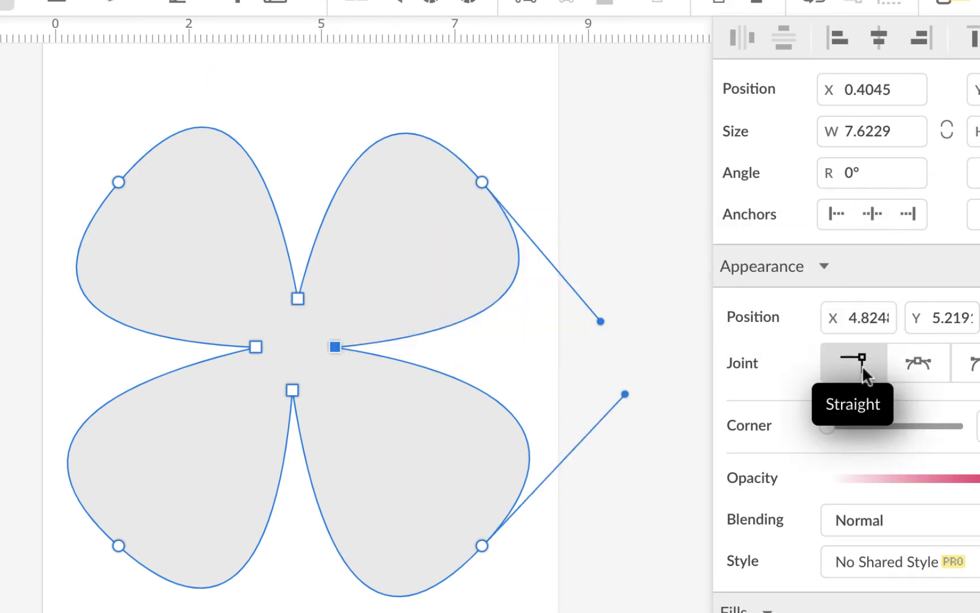
pyautogui.click(255, 348)
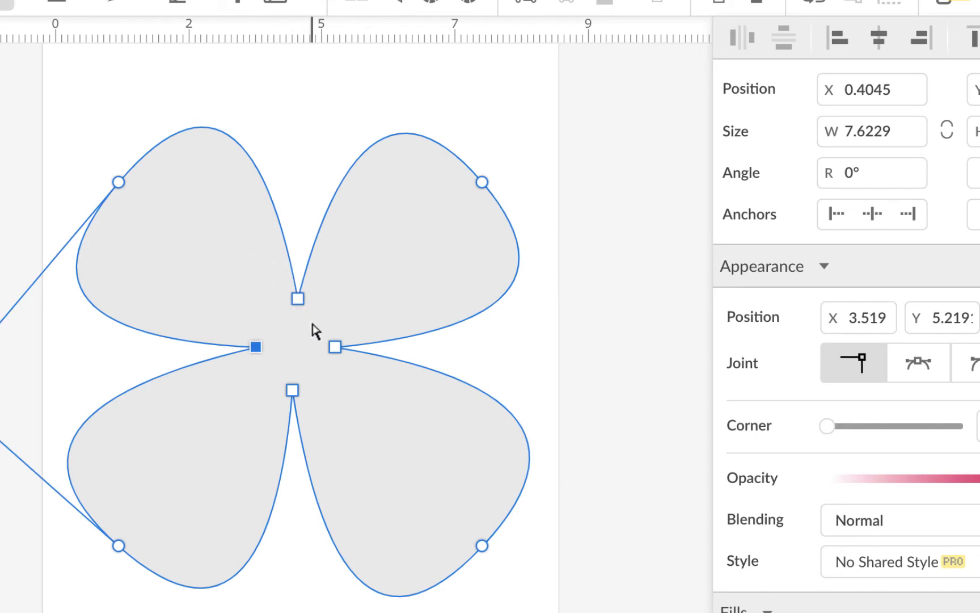
pyautogui.click(297, 299)
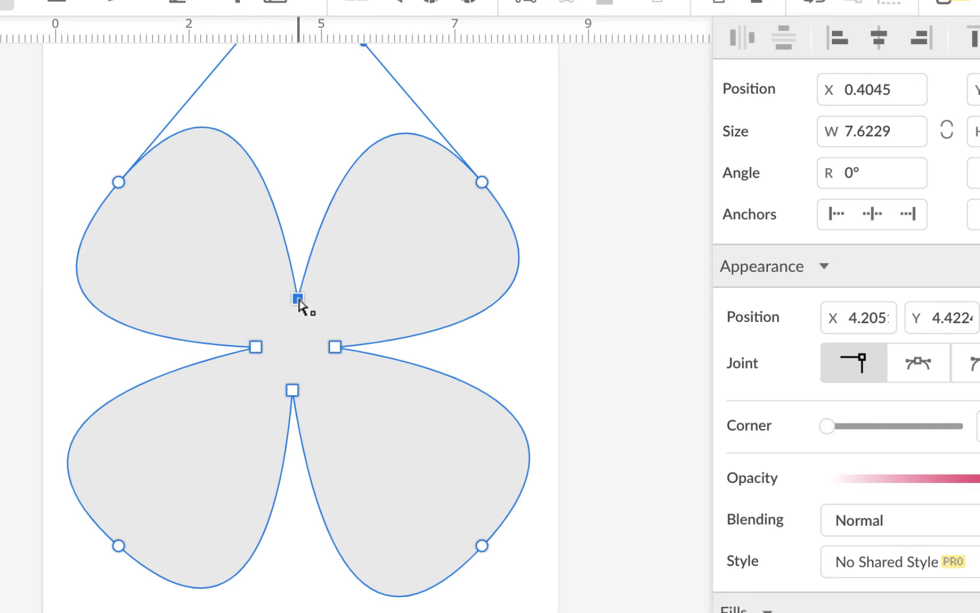
pyautogui.keyDown('shift'); pyautogui.click(256, 348); pyautogui.keyUp('shift')
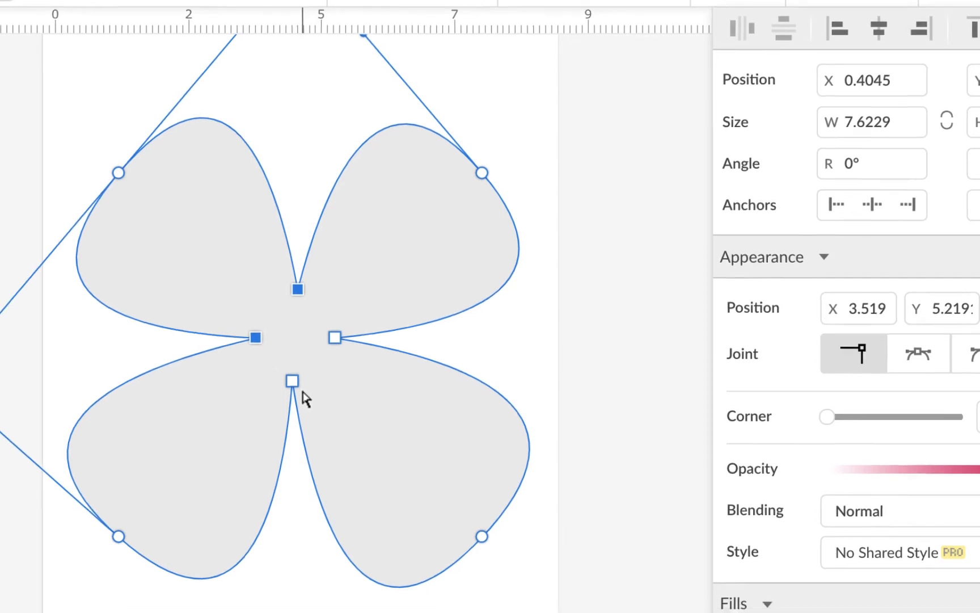
pyautogui.keyDown('shift'); pyautogui.click(293, 382); pyautogui.keyUp('shift')
pyautogui.keyDown('shift'); pyautogui.click(335, 338); pyautogui.keyUp('shift')
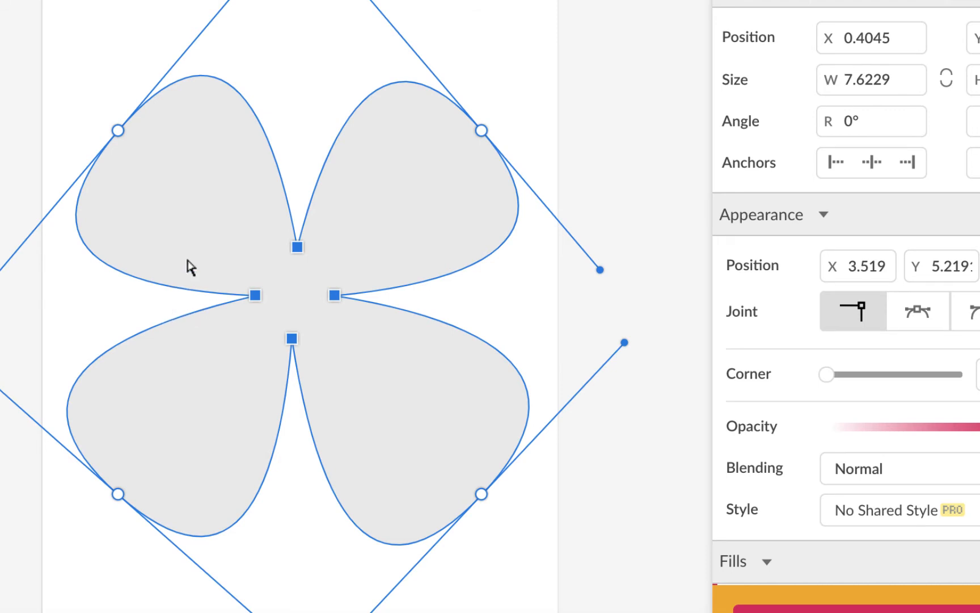
pyautogui.moveTo(447, 379); pyautogui.dragTo(200, 209)
pyautogui.click(918, 313)
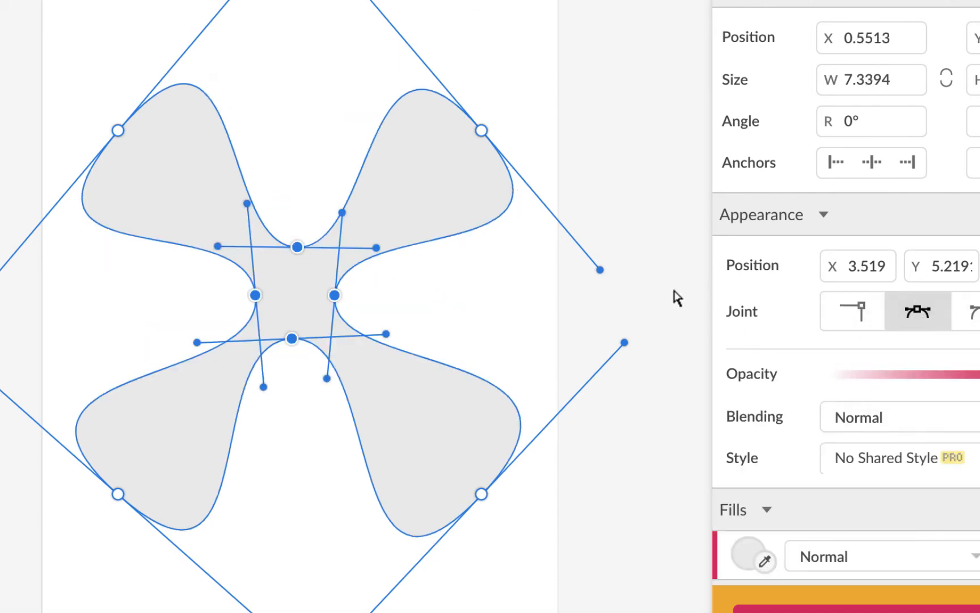
# Shorten the handles of each of the four inner anchor points to pinch the leaves closer at the centre
pyautogui.click(600, 151)
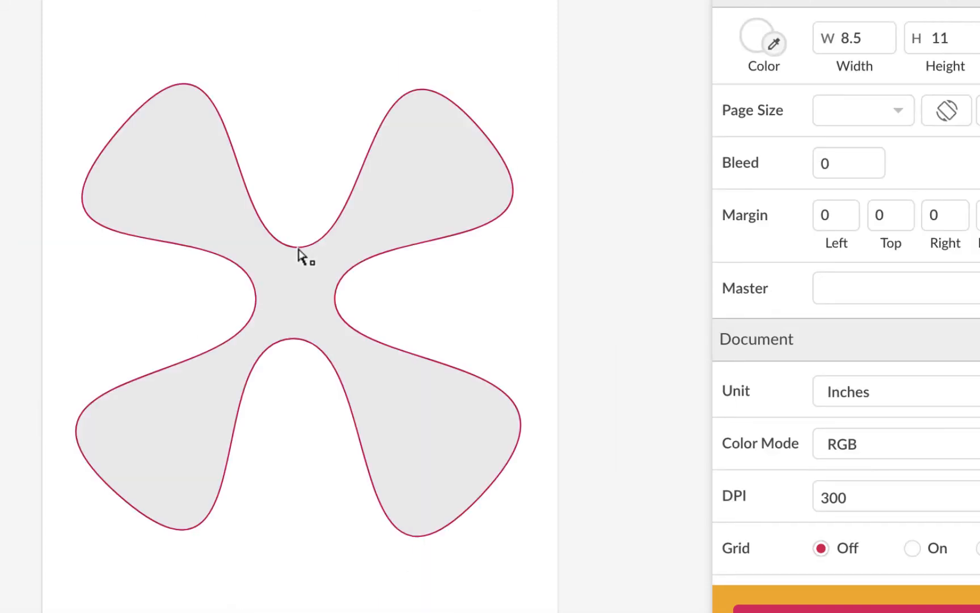
pyautogui.click(309, 293)
pyautogui.click(297, 248)
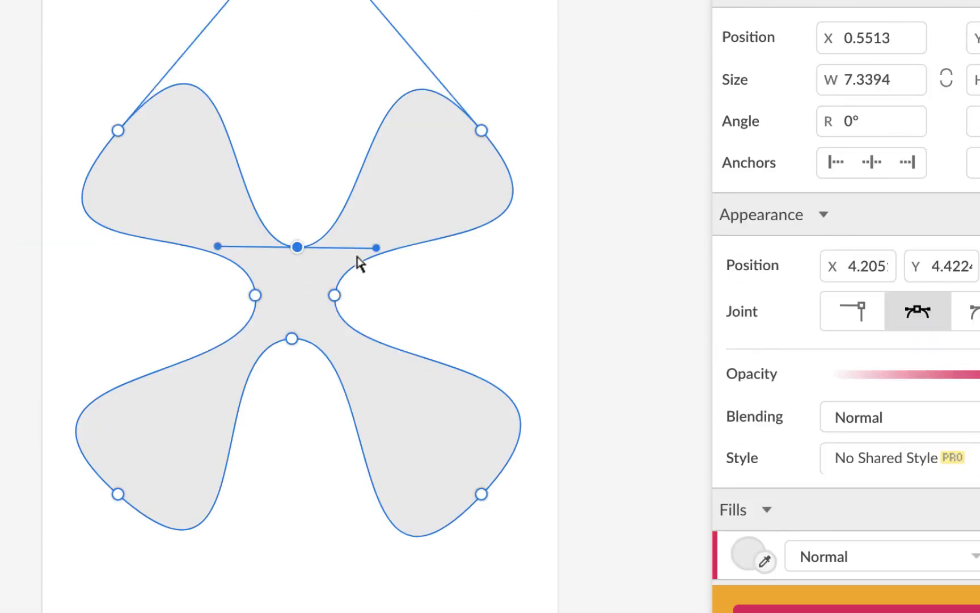
pyautogui.moveTo(377, 250); pyautogui.dragTo(337, 249)
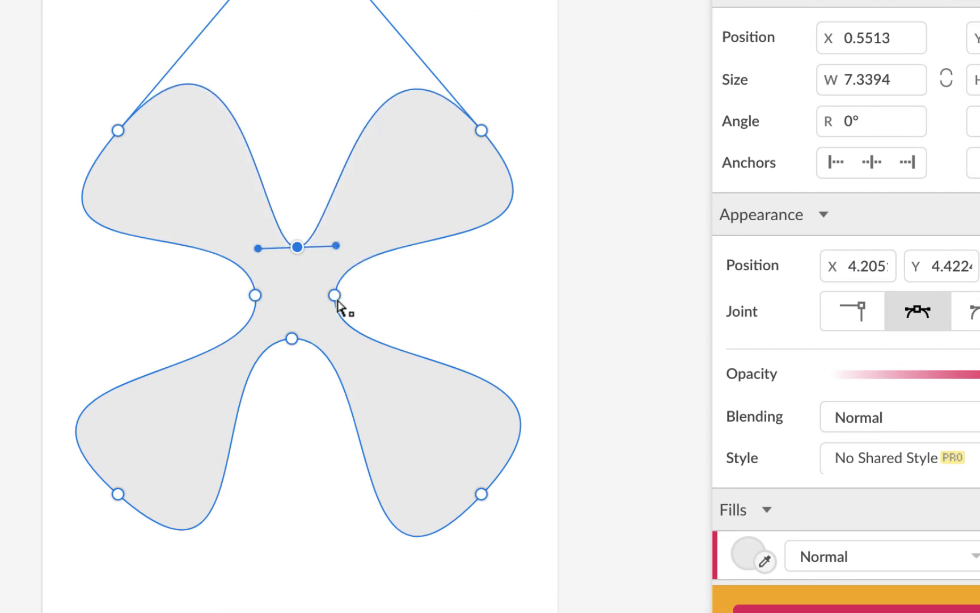
pyautogui.click(334, 295)
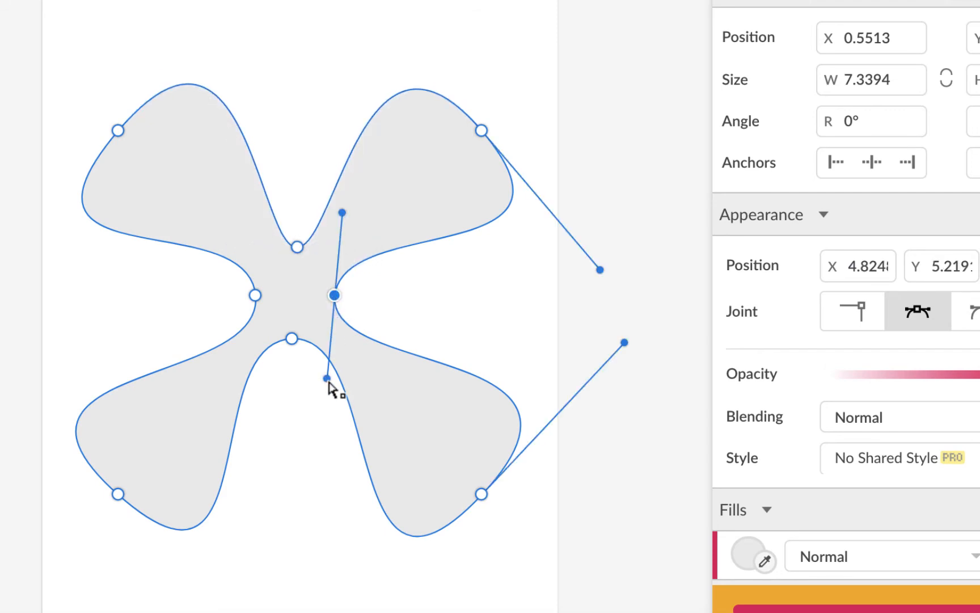
pyautogui.moveTo(328, 386); pyautogui.dragTo(331, 343)
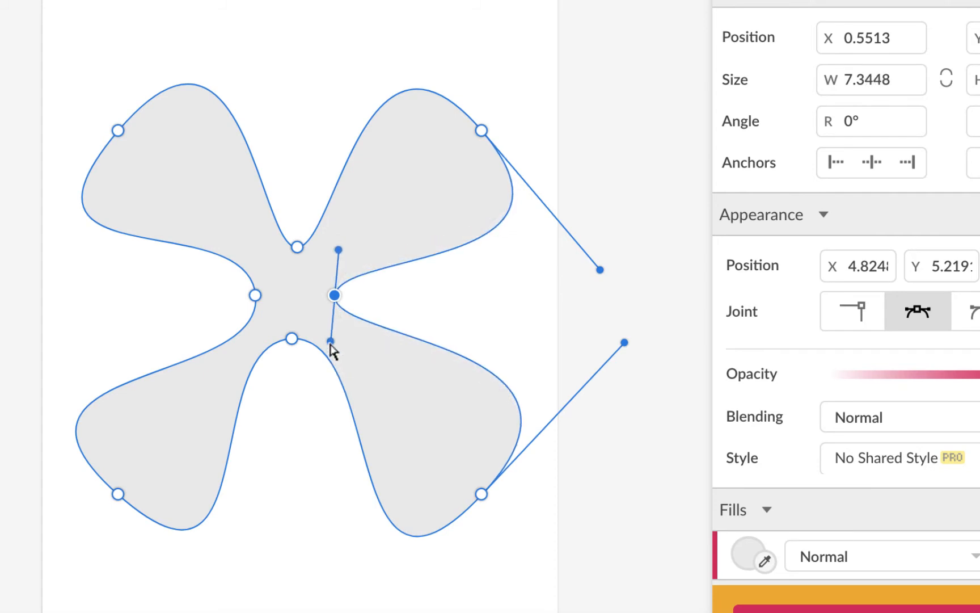
pyautogui.click(255, 296)
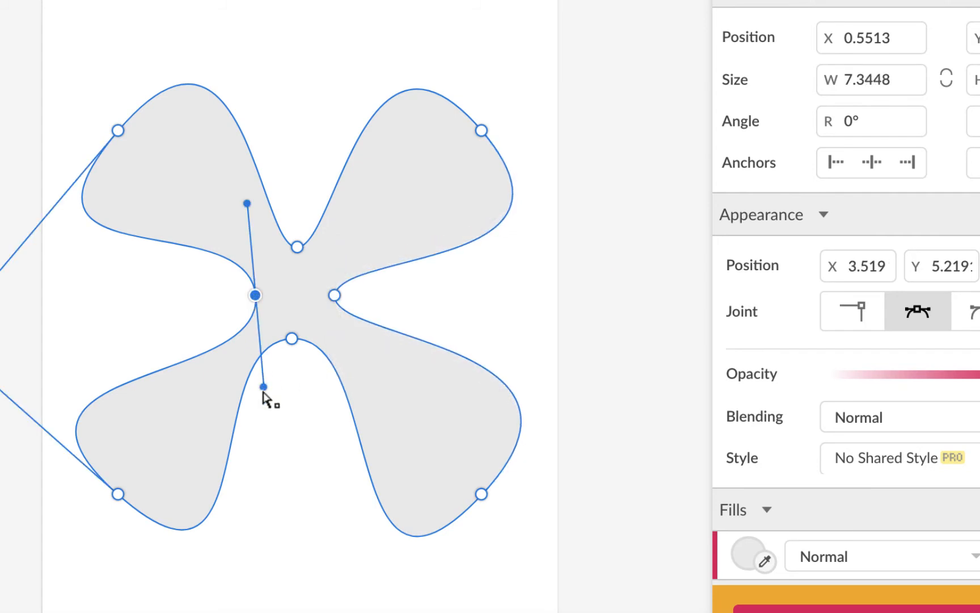
pyautogui.moveTo(263, 390); pyautogui.dragTo(254, 343)
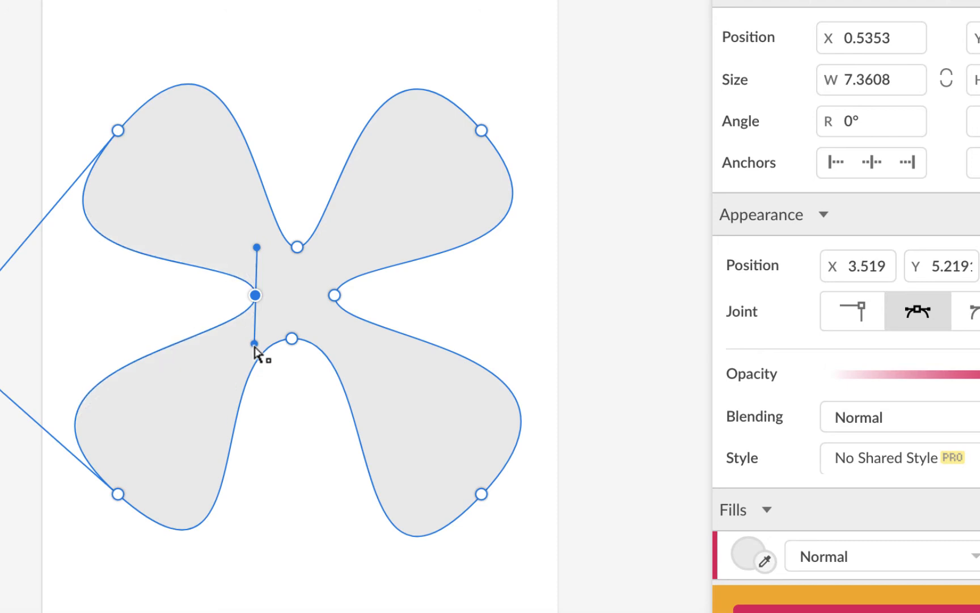
pyautogui.click(292, 340)
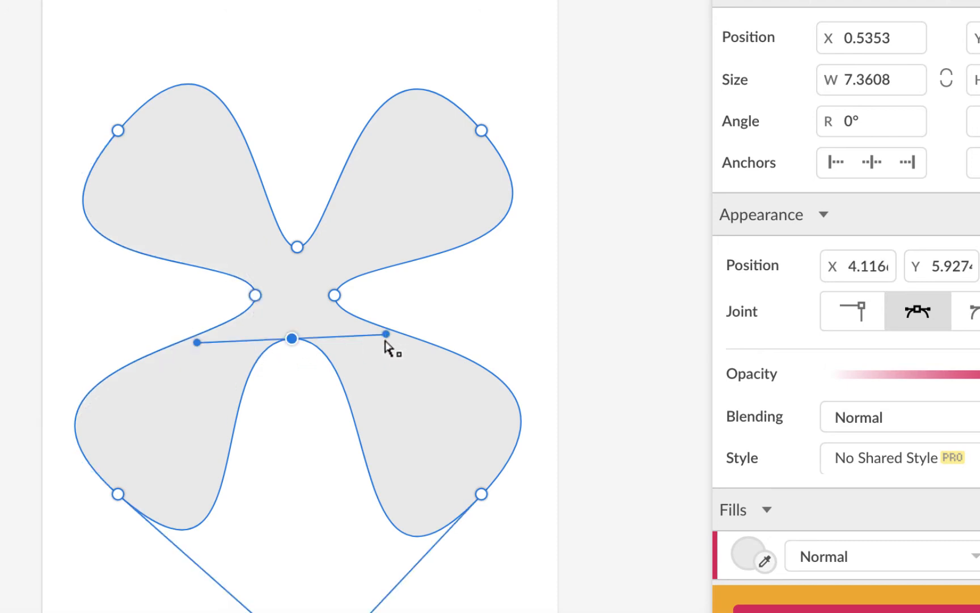
pyautogui.moveTo(384, 336); pyautogui.dragTo(350, 342)
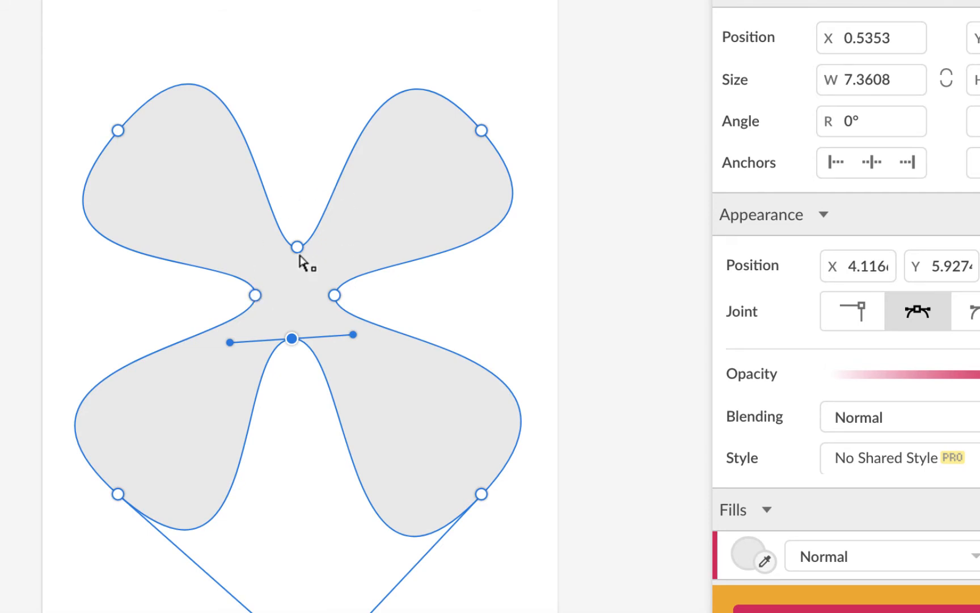
# Extend the top-right corner point's handle slightly outward and return to the Pointer tool
pyautogui.click(481, 132)
pyautogui.moveTo(602, 271); pyautogui.dragTo(615, 282)
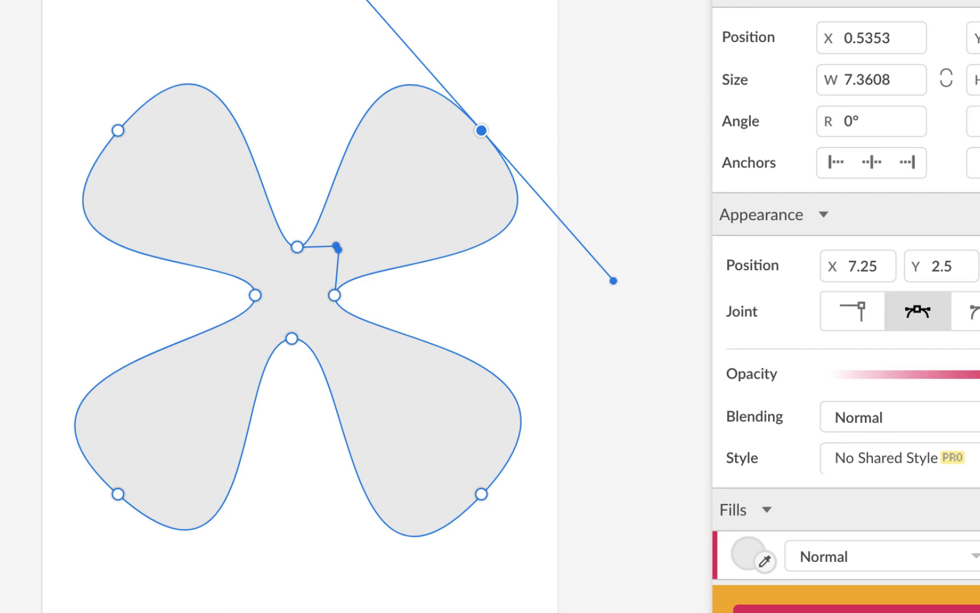
pyautogui.click(48, 35)
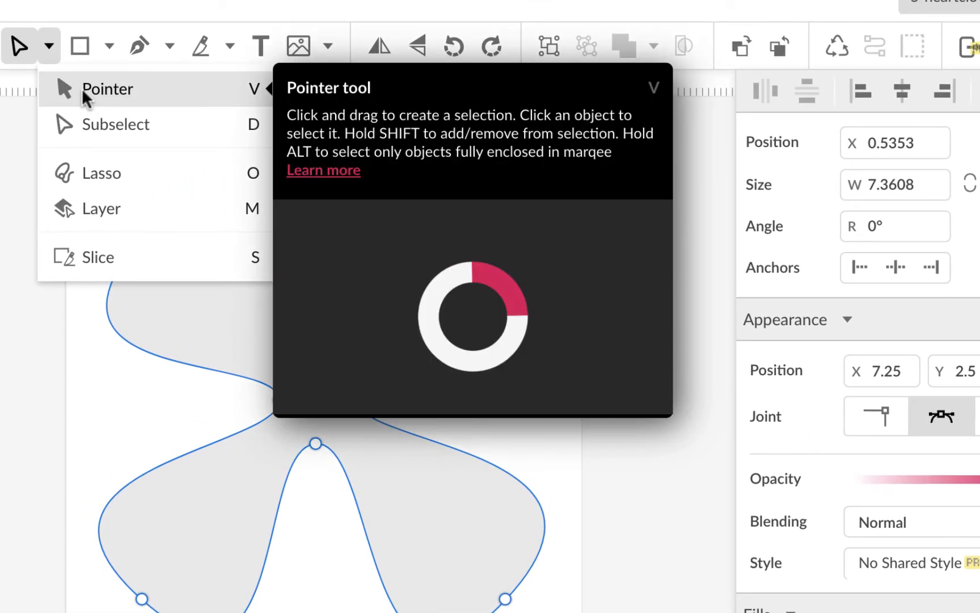
pyautogui.click(81, 88)
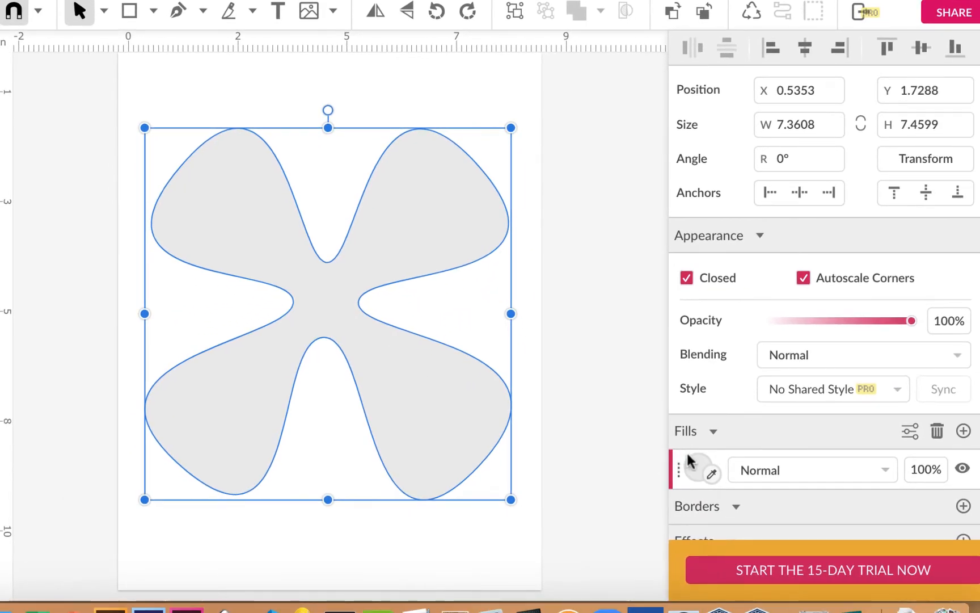
# Change the clover's fill to a Radial Gradient with a yellow centre stop
pyautogui.click(696, 464)
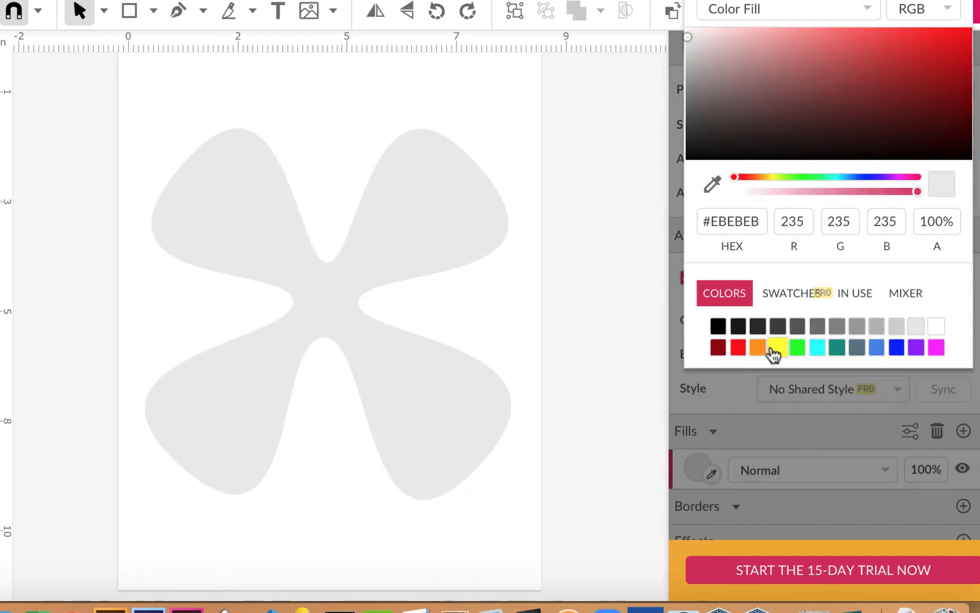
pyautogui.click(770, 9)
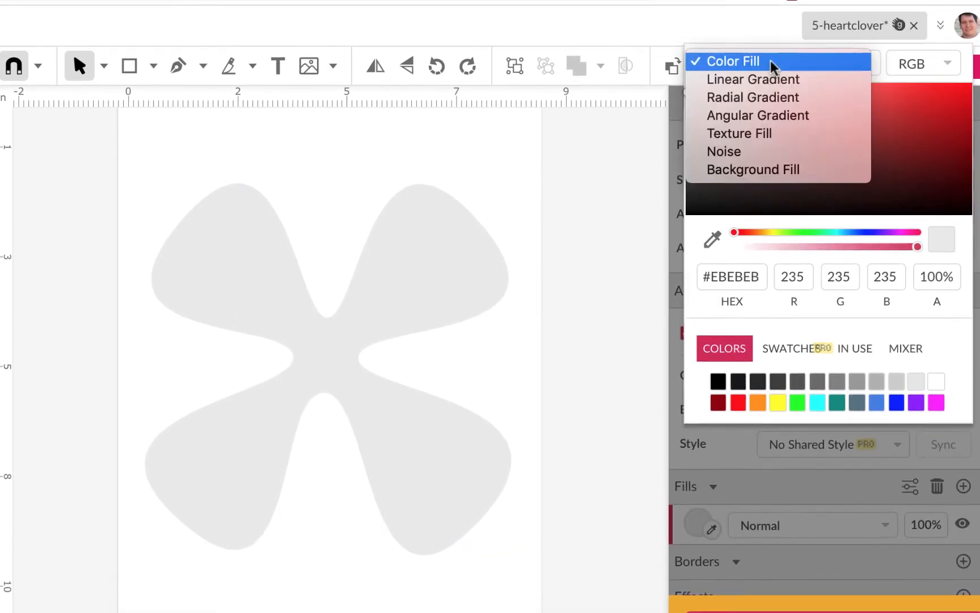
pyautogui.click(774, 101)
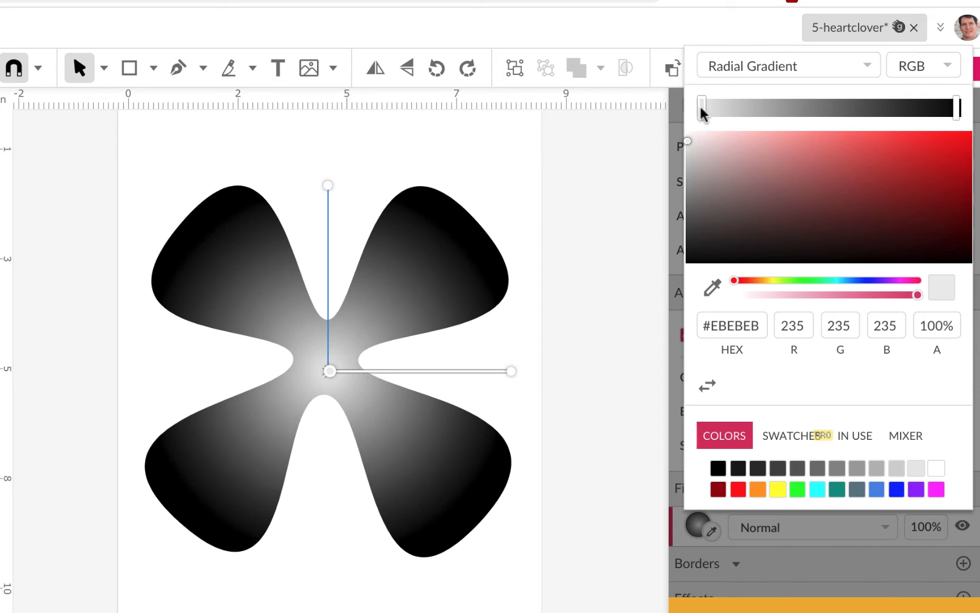
pyautogui.click(778, 489)
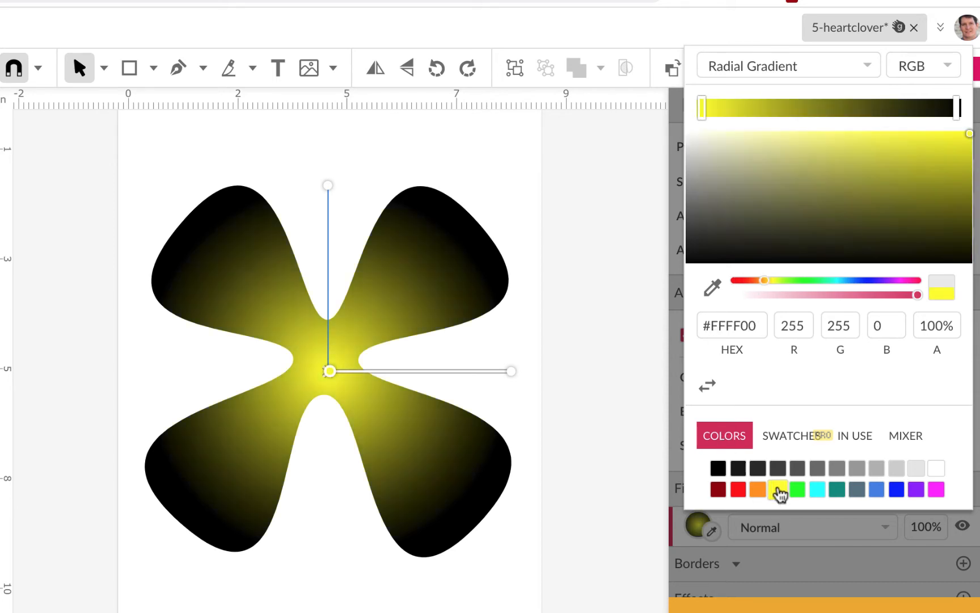
# Set the gradient's outer stop to dark green #099509 and close the colour picker
pyautogui.click(953, 108)
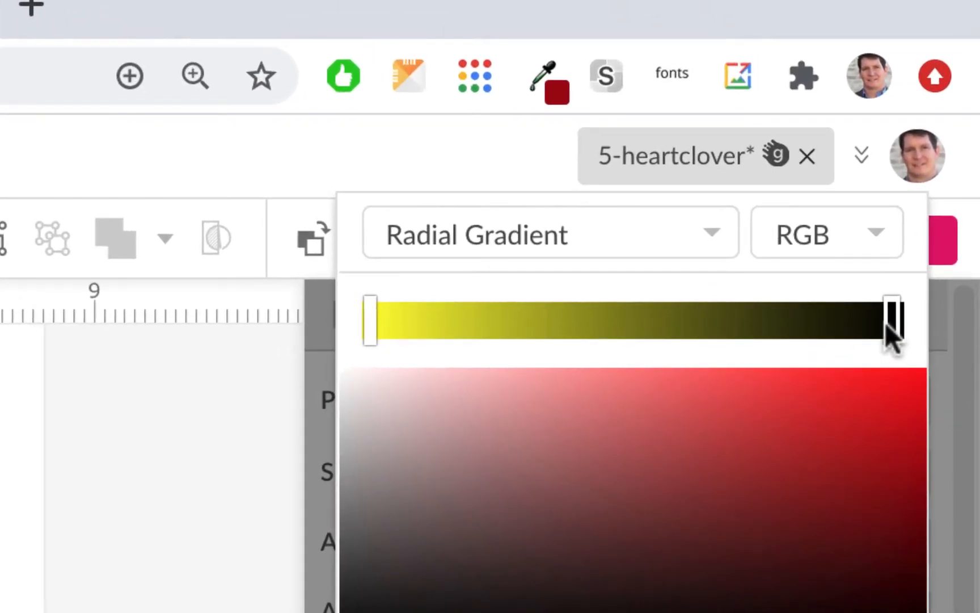
pyautogui.moveTo(888, 324)
pyautogui.mouseDown()
pyautogui.moveTo(778, 331)
pyautogui.moveTo(907, 328)
pyautogui.mouseUp()
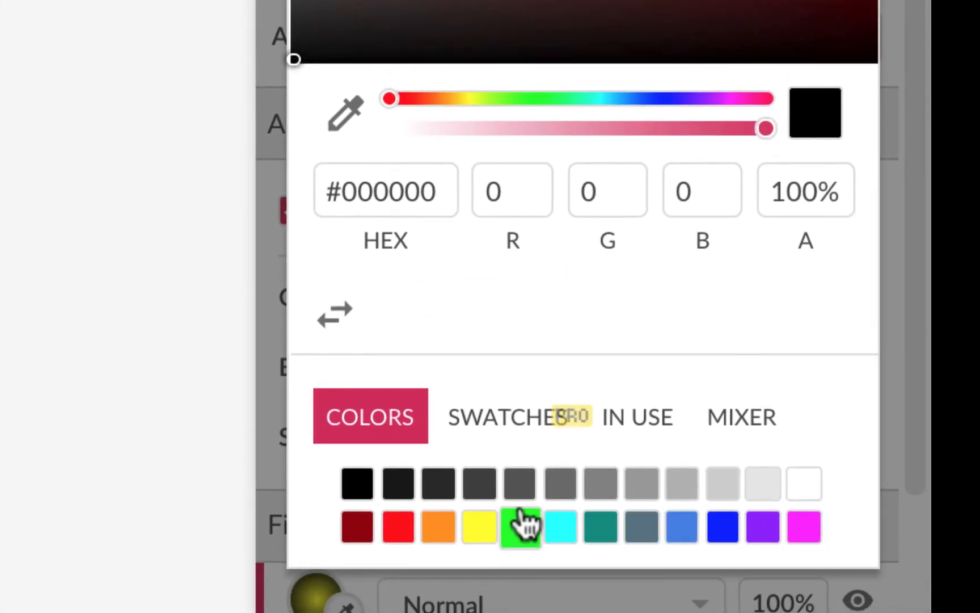
pyautogui.click(521, 523)
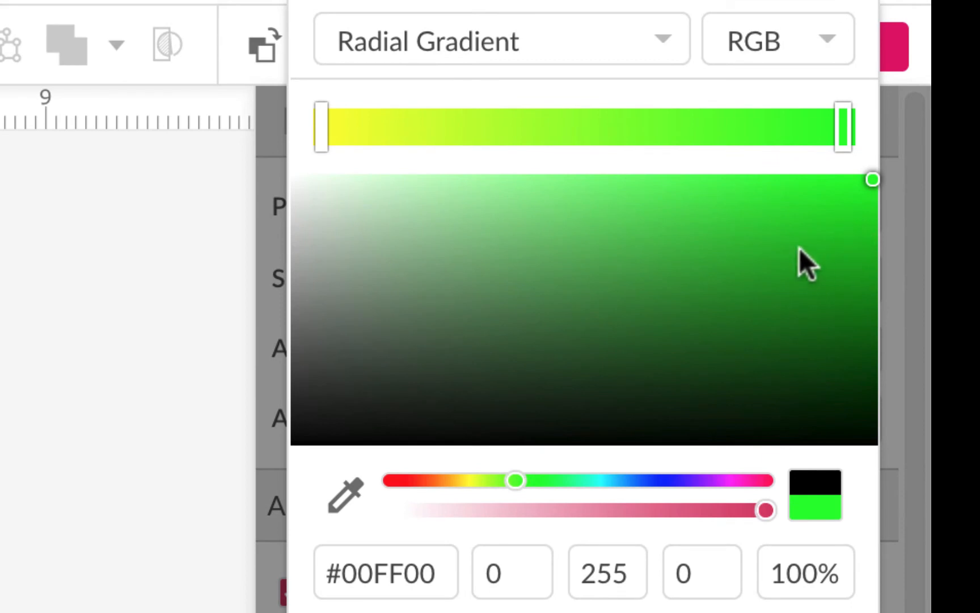
pyautogui.click(841, 287)
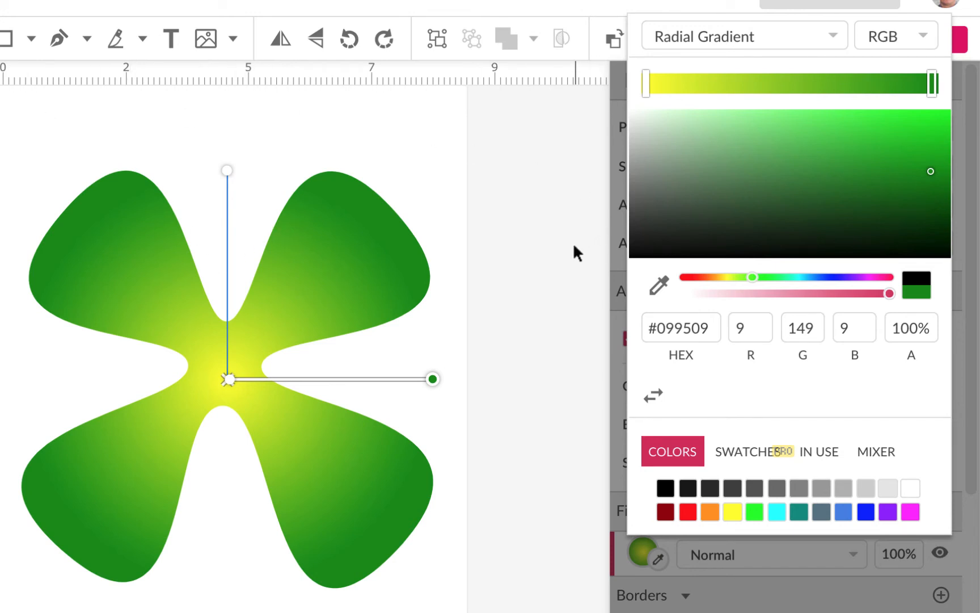
pyautogui.click(546, 230)
# Select the clover and use Transform to make 1 copy scaled to 60% width and 60% height
pyautogui.click(370, 253)
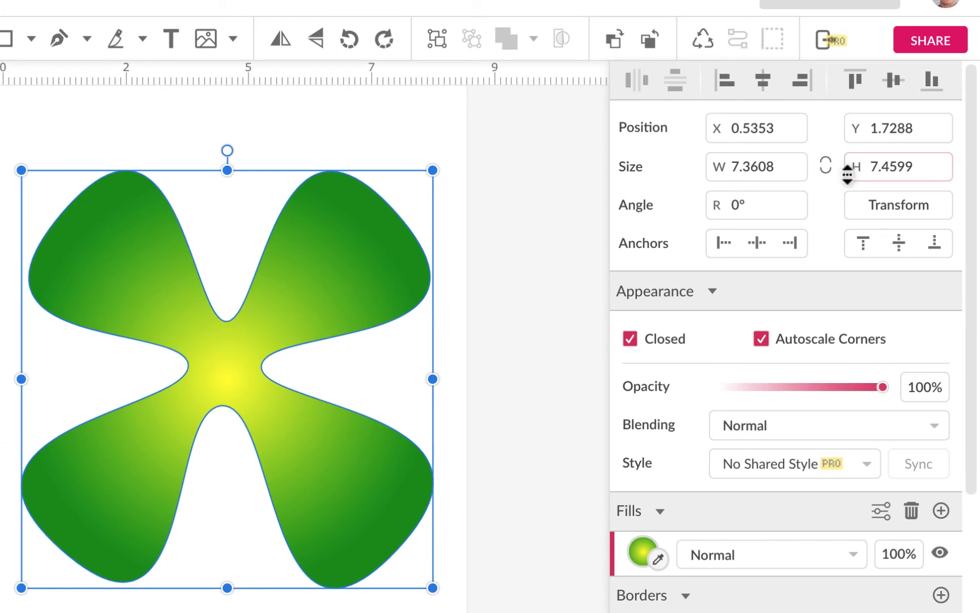
pyautogui.click(895, 203)
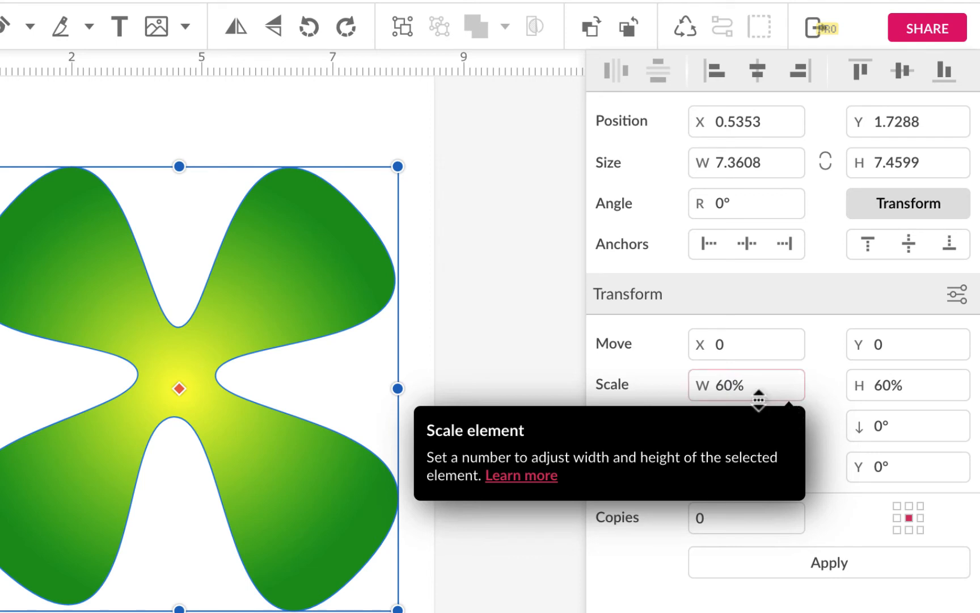
pyautogui.click(729, 385)
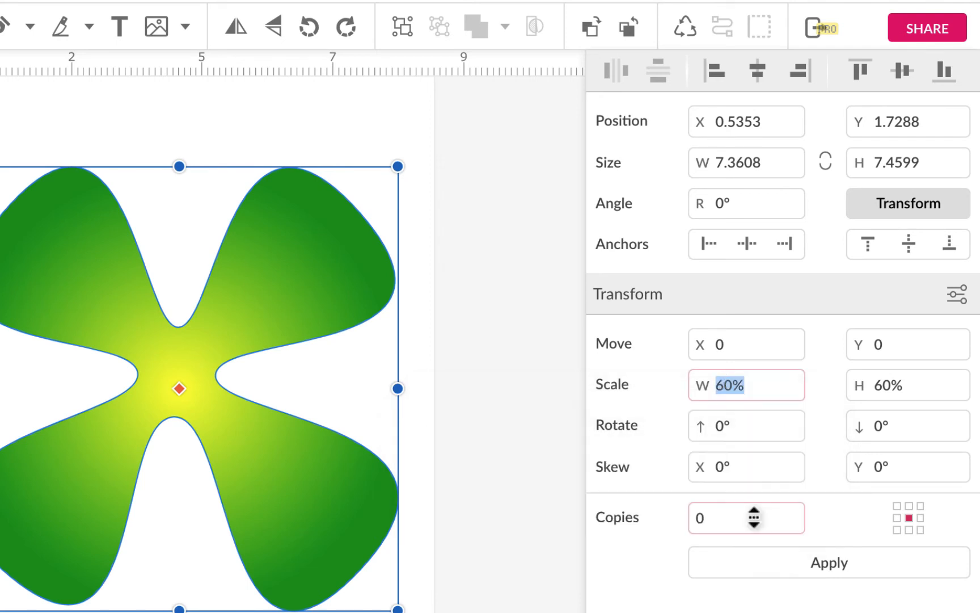
pyautogui.write('60')
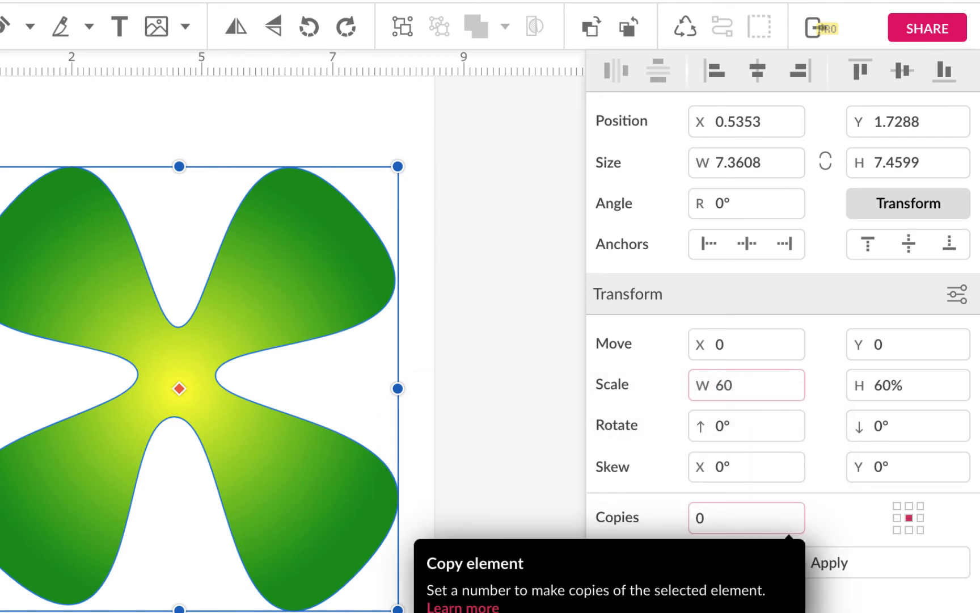
pyautogui.click(895, 388)
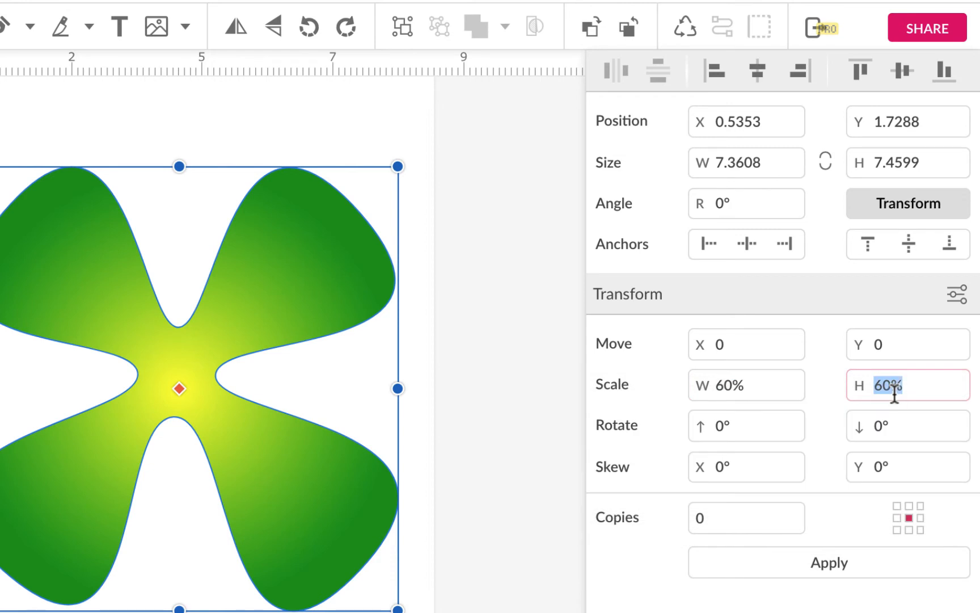
pyautogui.write('60')
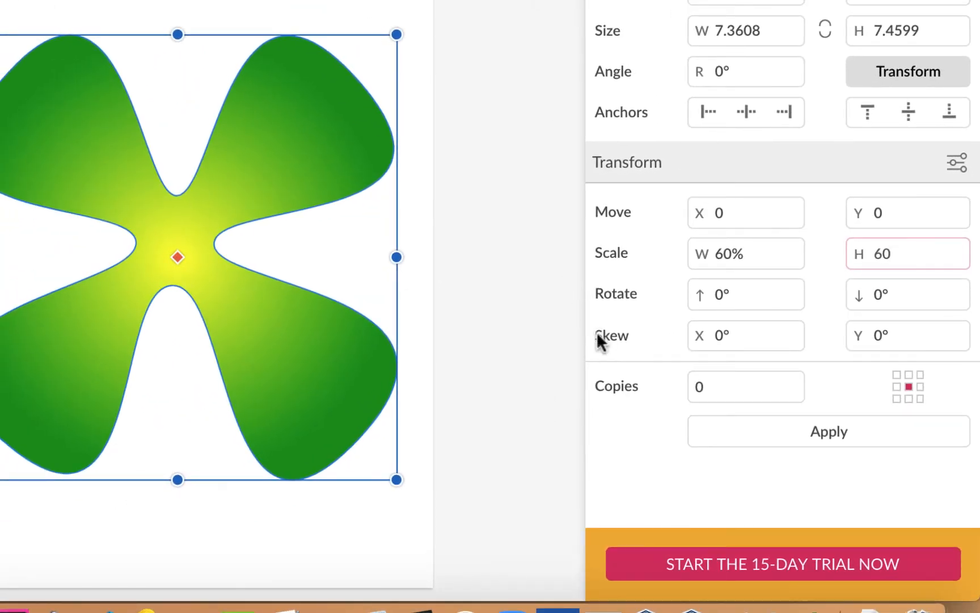
pyautogui.click(701, 386)
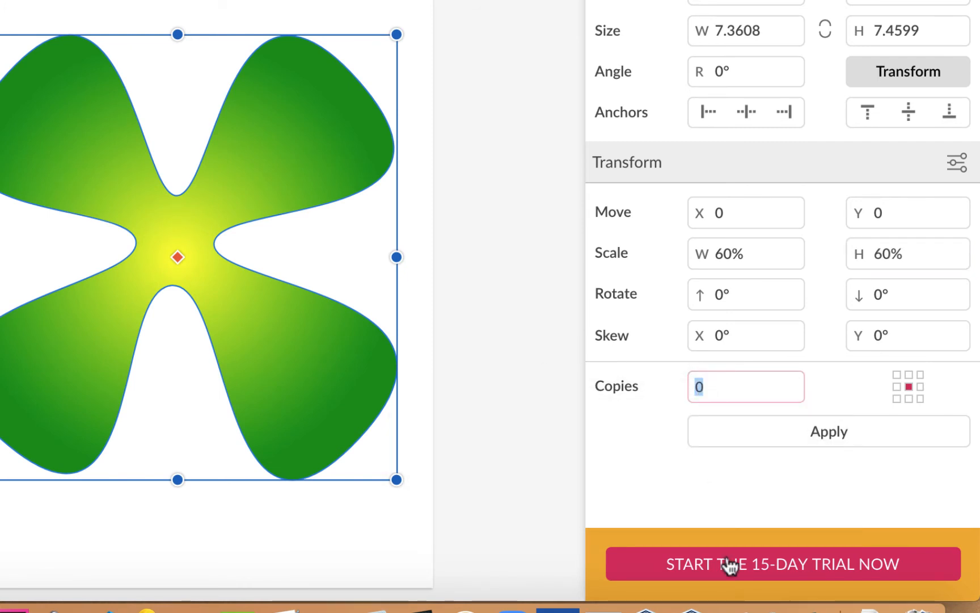
pyautogui.write('1')
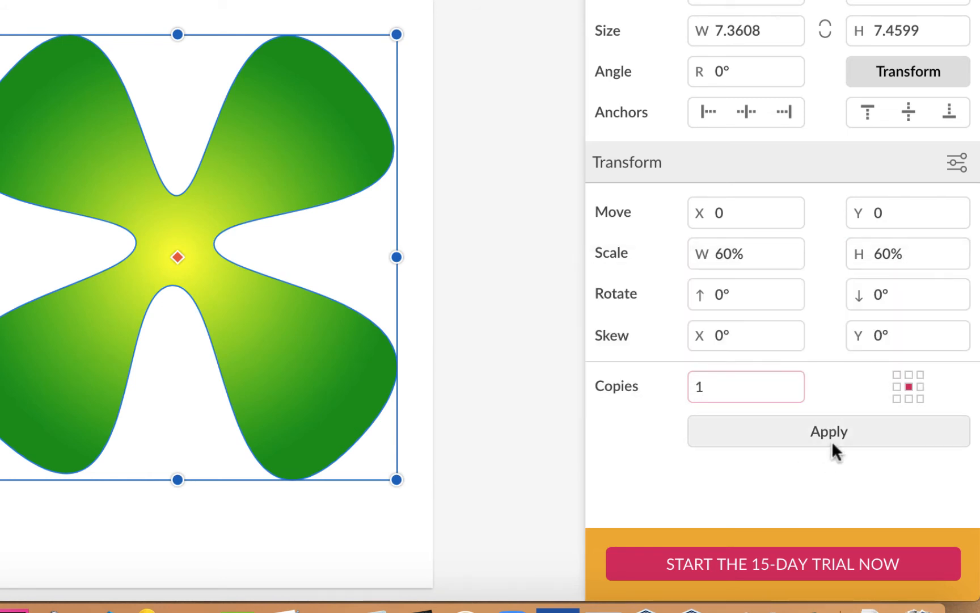
pyautogui.click(835, 428)
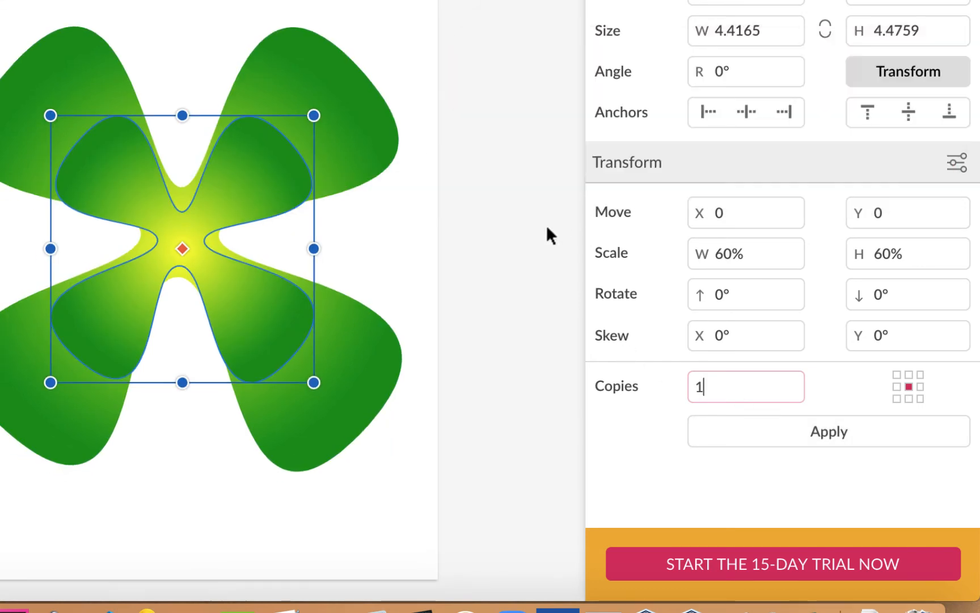
# Change the inner copy's gradient outer stop to magenta #FF00FF and close the colour picker
pyautogui.press('Escape')
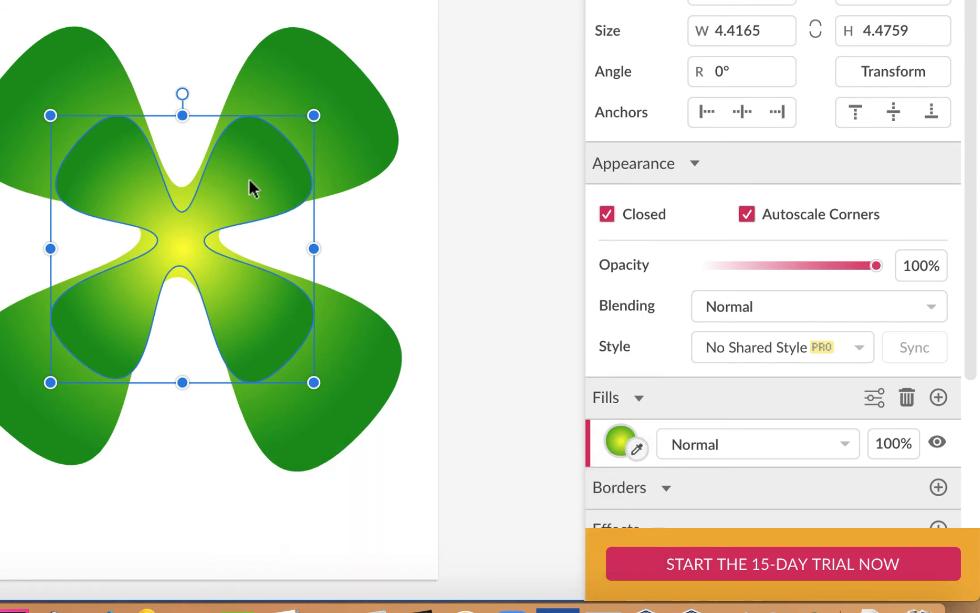
pyautogui.click(616, 443)
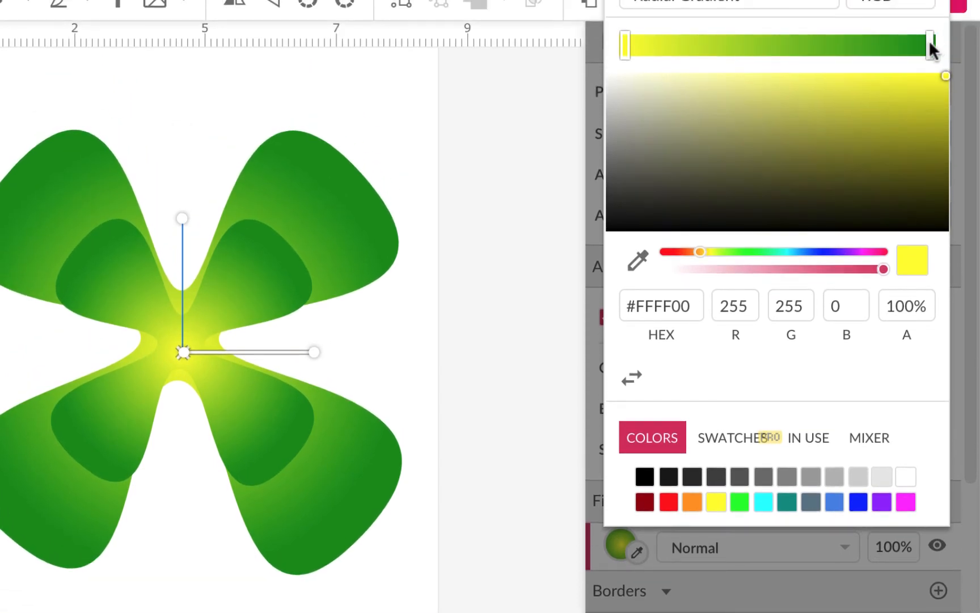
pyautogui.click(929, 44)
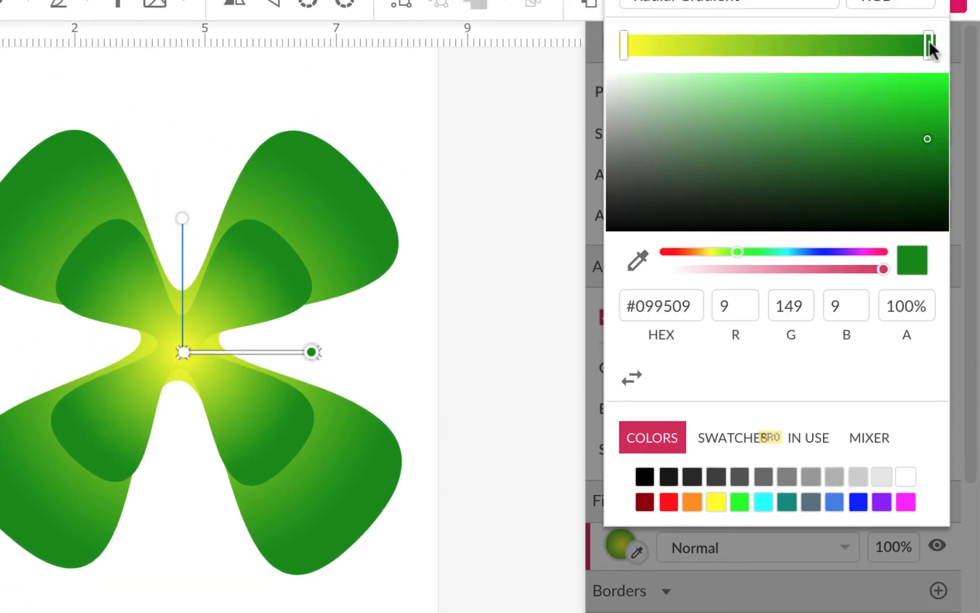
pyautogui.click(906, 502)
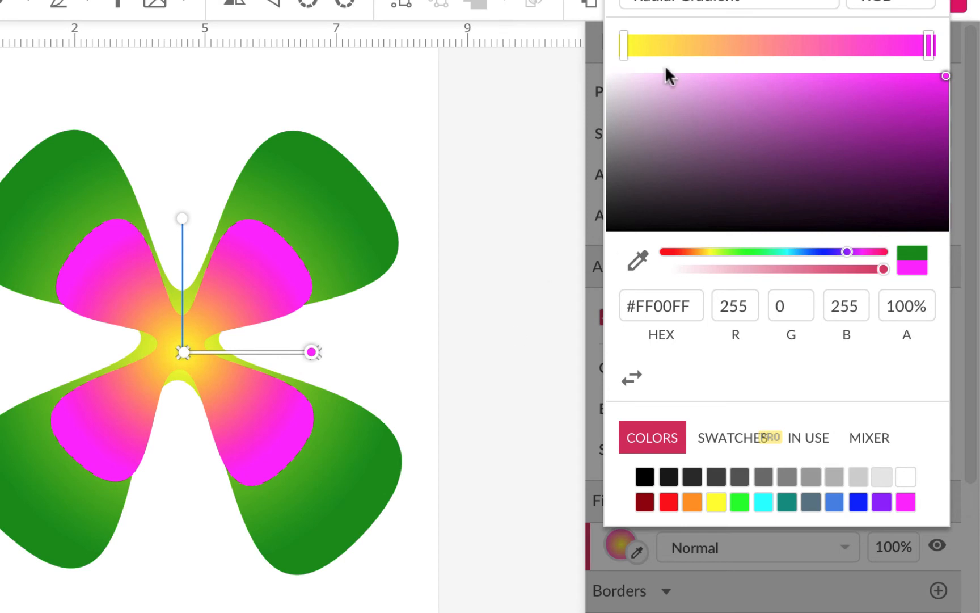
pyautogui.click(500, 261)
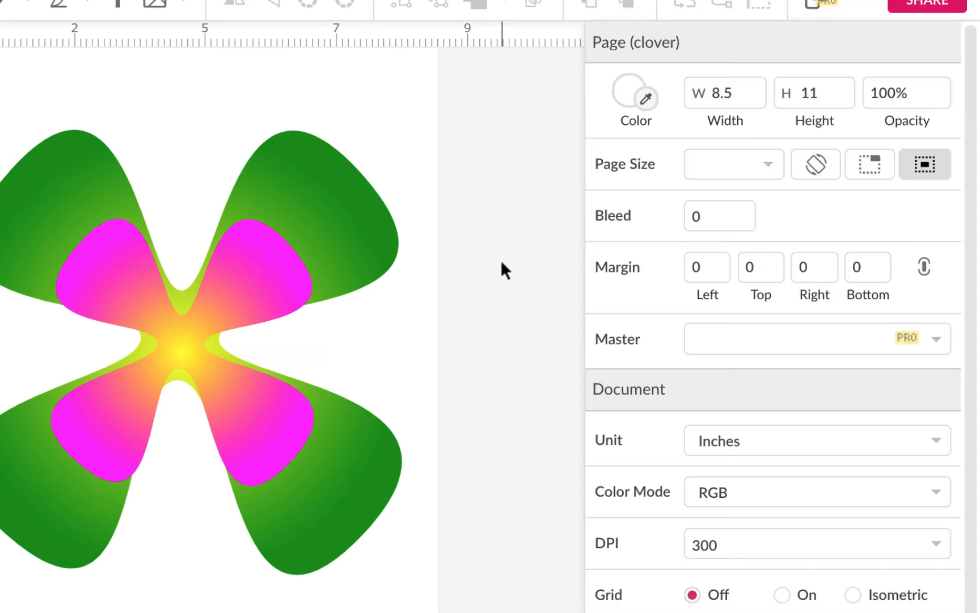
# Rotate the inner copy 45° with Transform, setting scale to 100% width and height and 0 copies
pyautogui.click(281, 290)
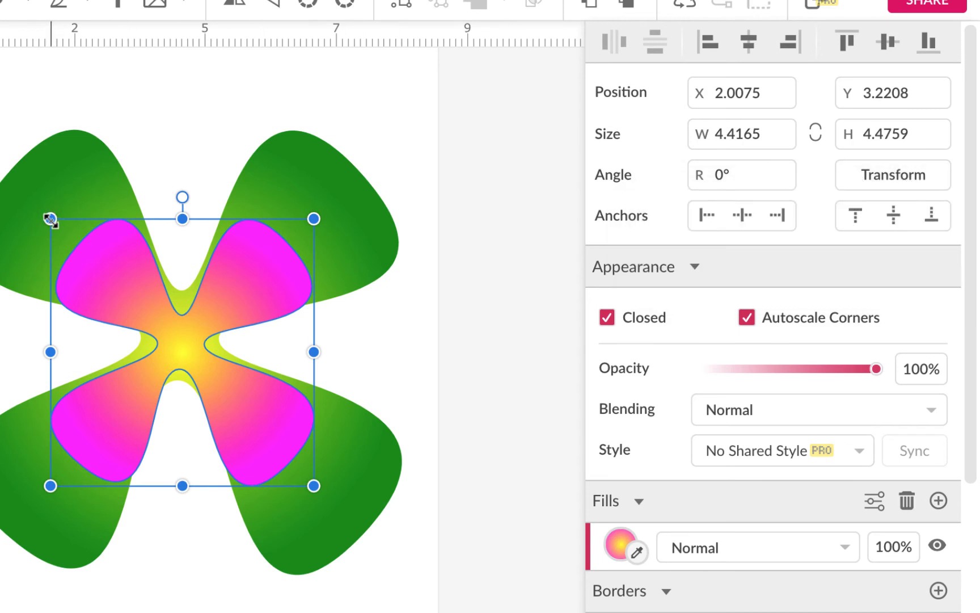
pyautogui.click(905, 174)
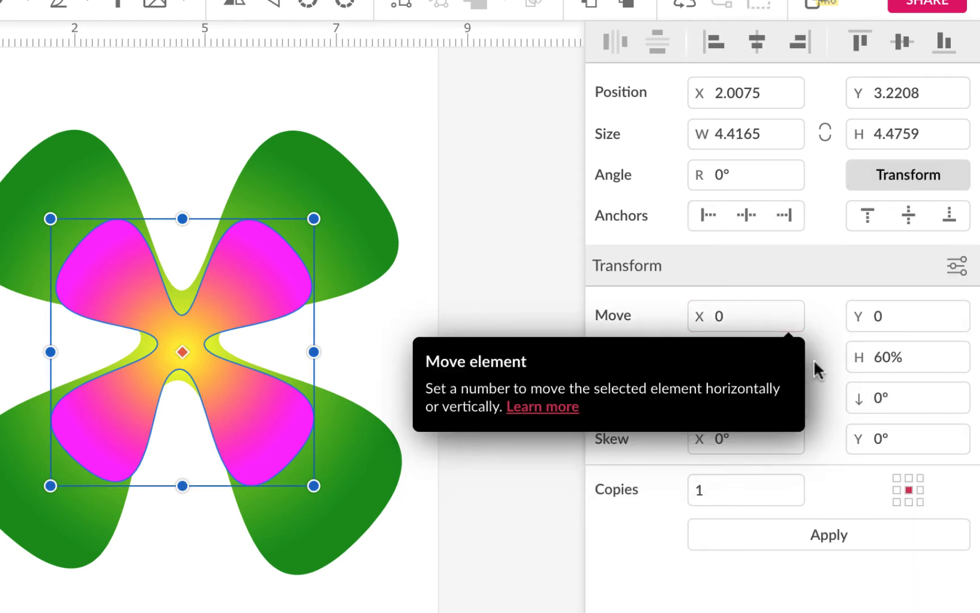
pyautogui.click(729, 358)
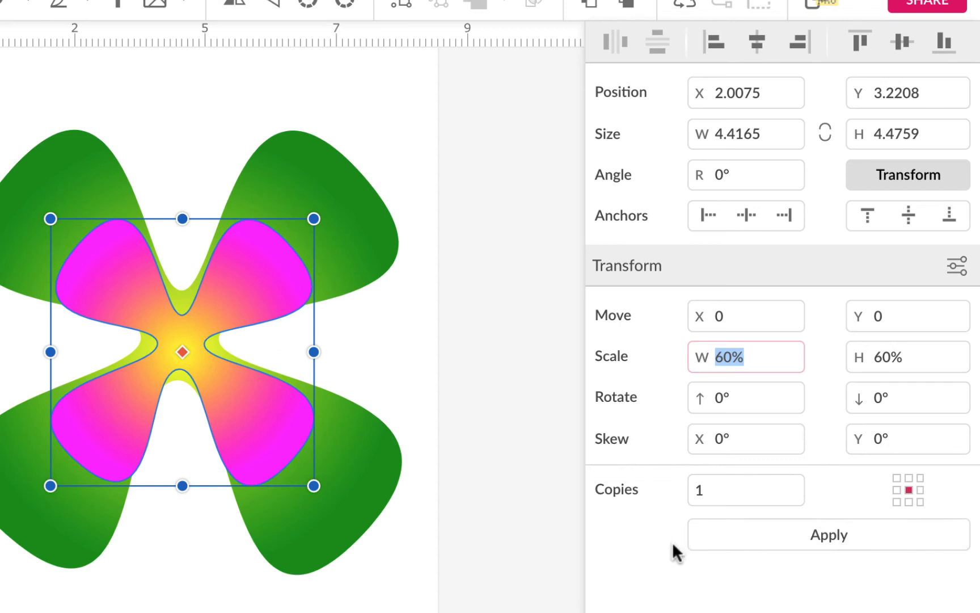
pyautogui.click(956, 267)
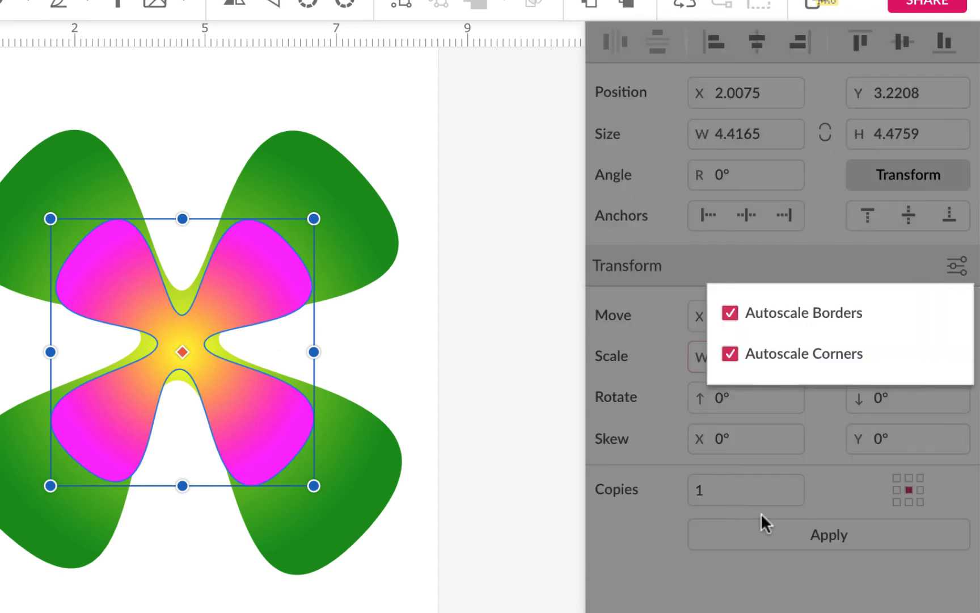
pyautogui.click(649, 564)
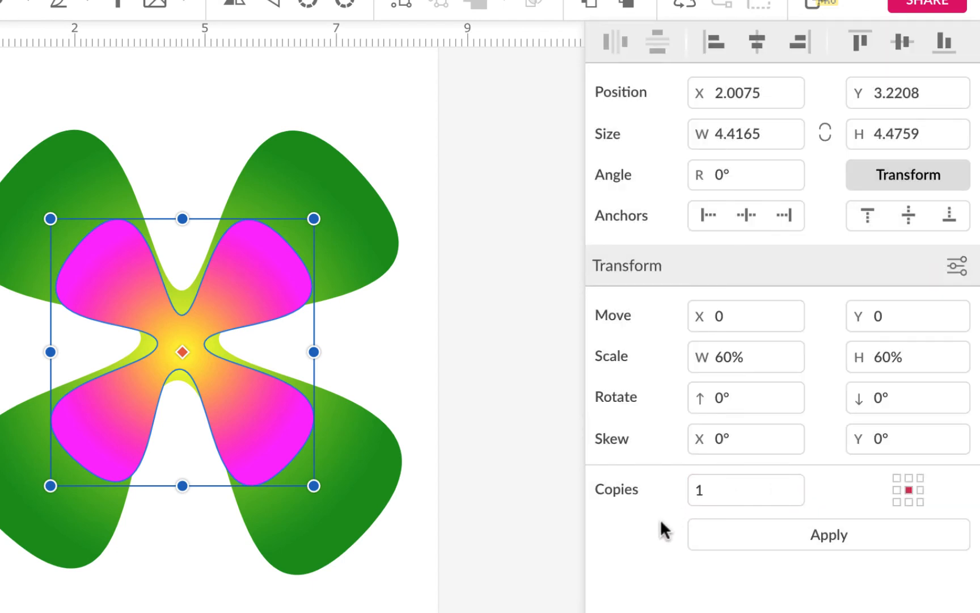
pyautogui.doubleClick(729, 361)
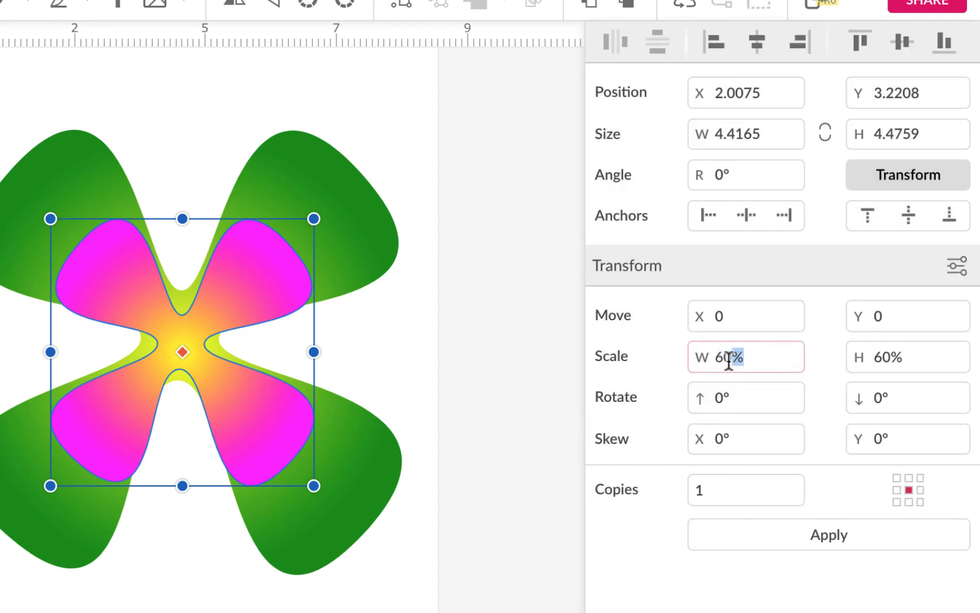
pyautogui.hotkey('ctrl', 'a')
pyautogui.write('100')
pyautogui.doubleClick(887, 341)
pyautogui.write('100')
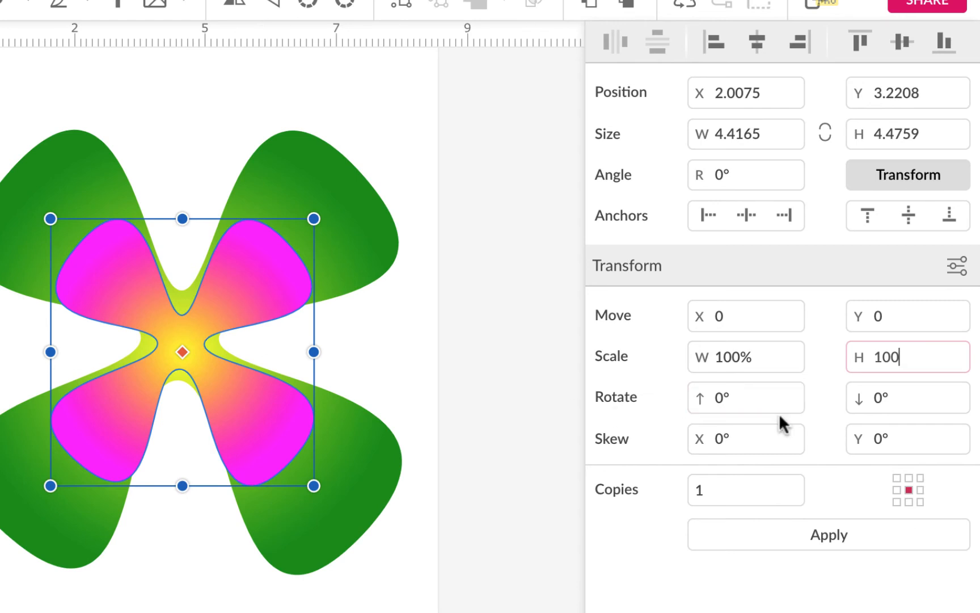
pyautogui.doubleClick(698, 491)
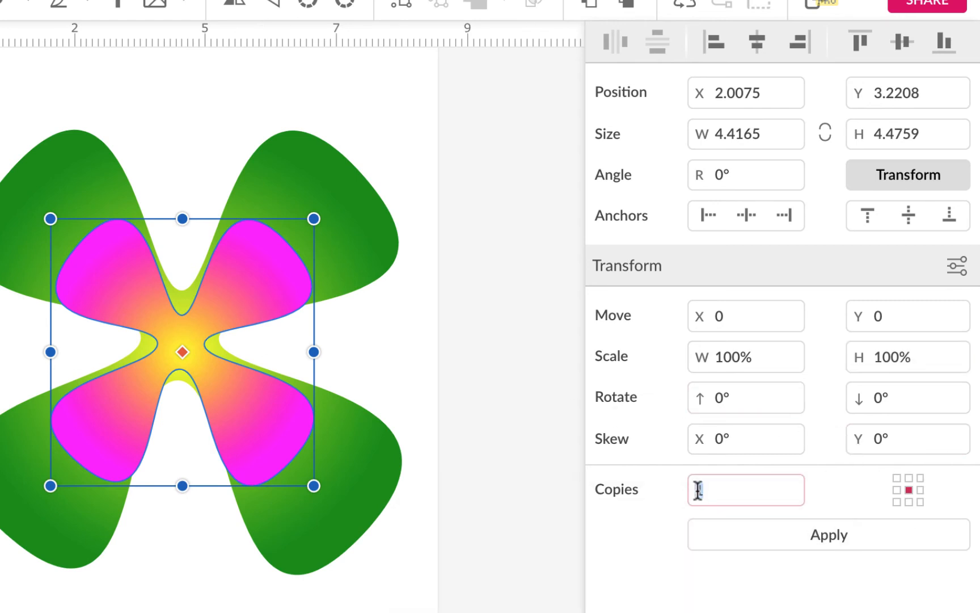
pyautogui.write('0')
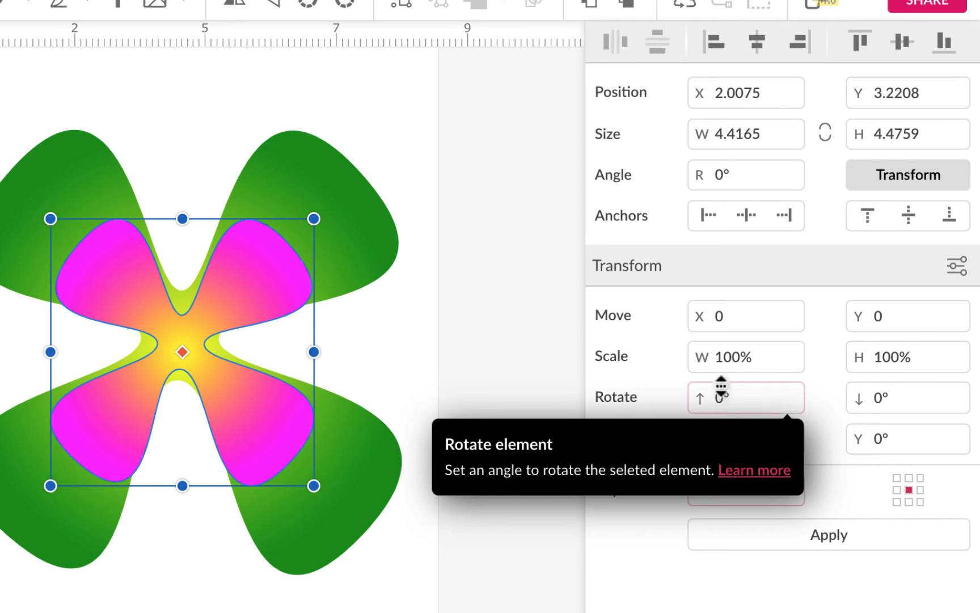
pyautogui.click(721, 399)
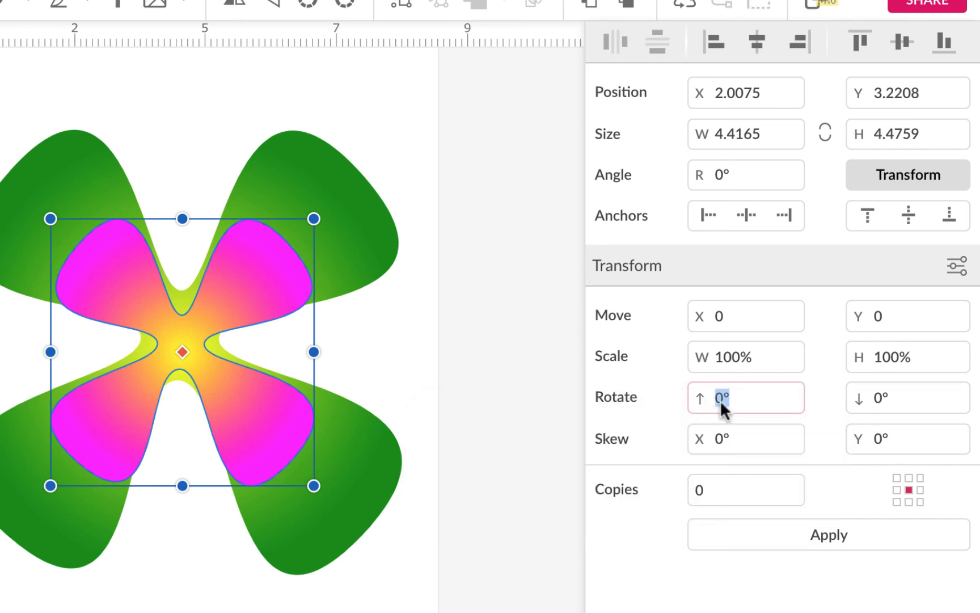
pyautogui.write('45')
pyautogui.click(827, 535)
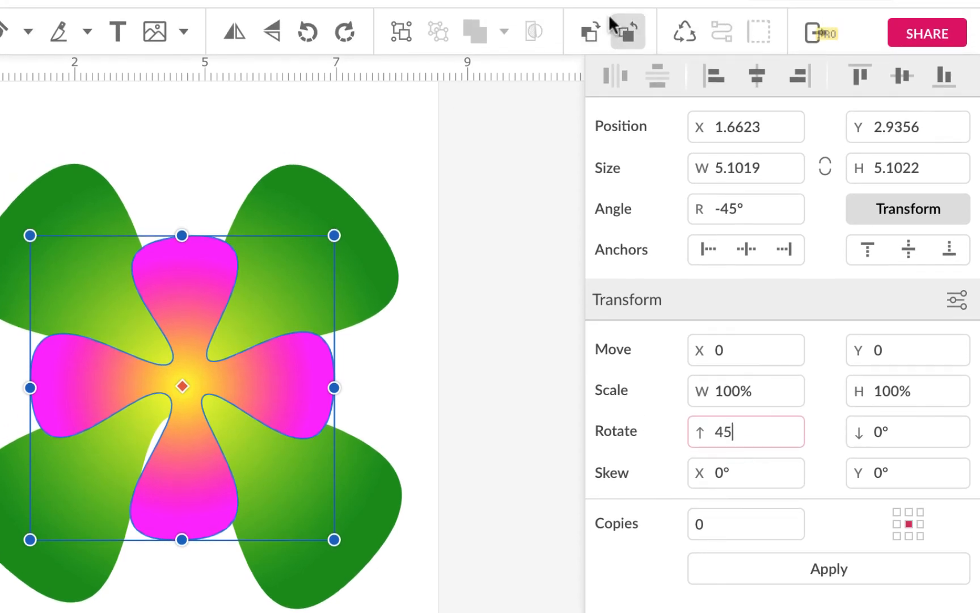
# Send the rotated copy backward behind the green clover
pyautogui.click(629, 32)
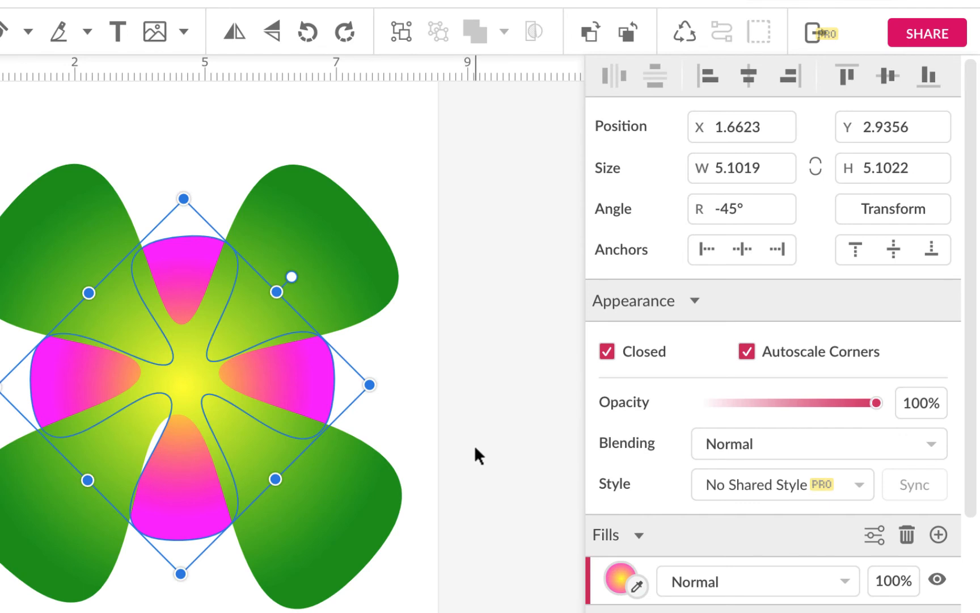
pyautogui.click(474, 445)
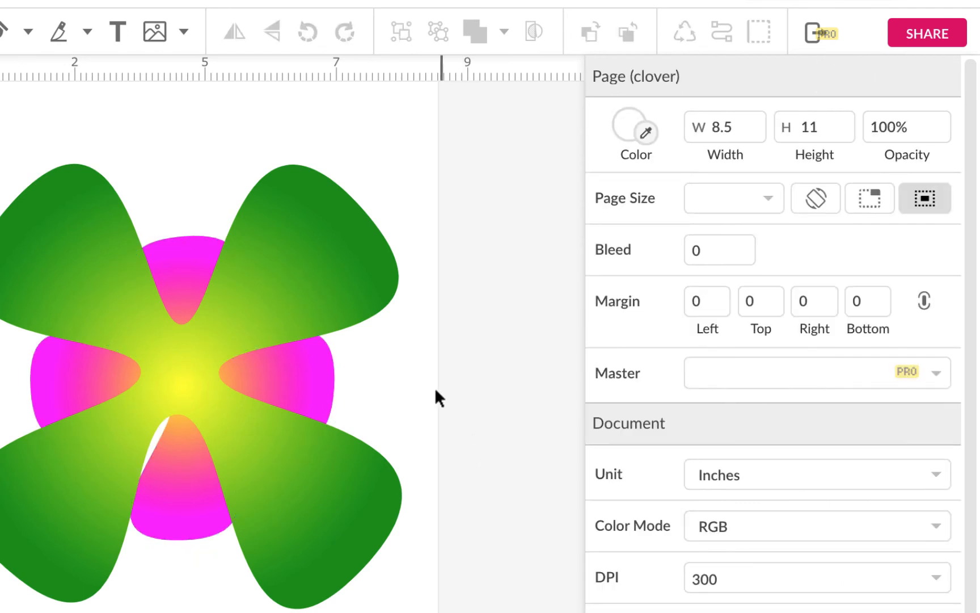
# Add a drop shadow to the green clover with X 10px, Y 10px, blur 10px and opacity 50%
pyautogui.click(350, 291)
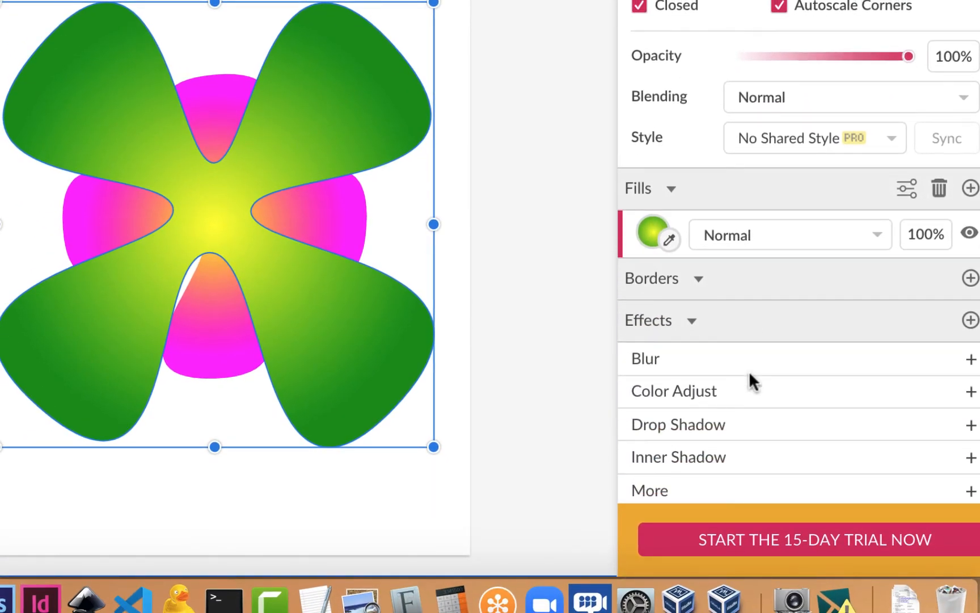
pyautogui.click(774, 423)
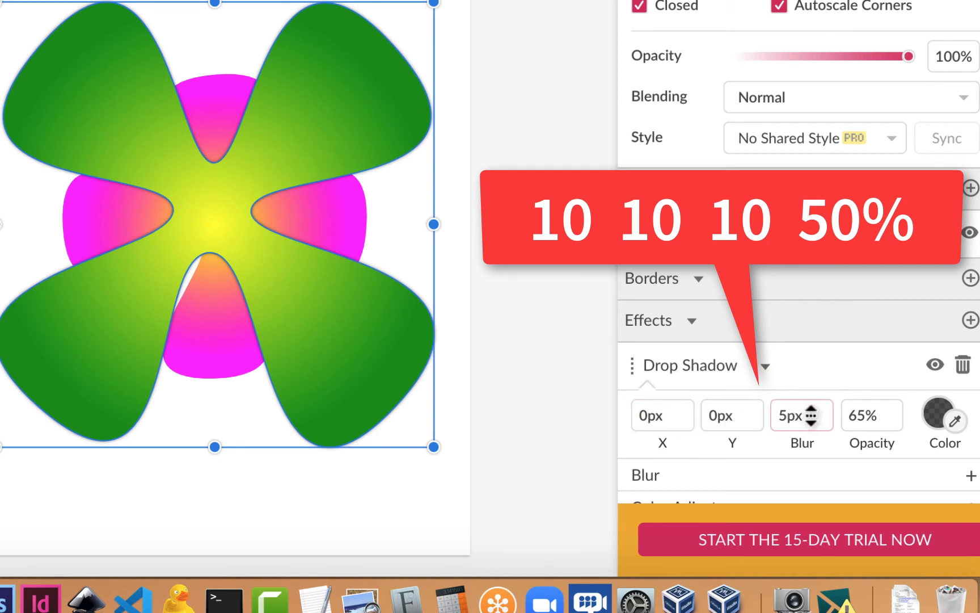
pyautogui.click(654, 416)
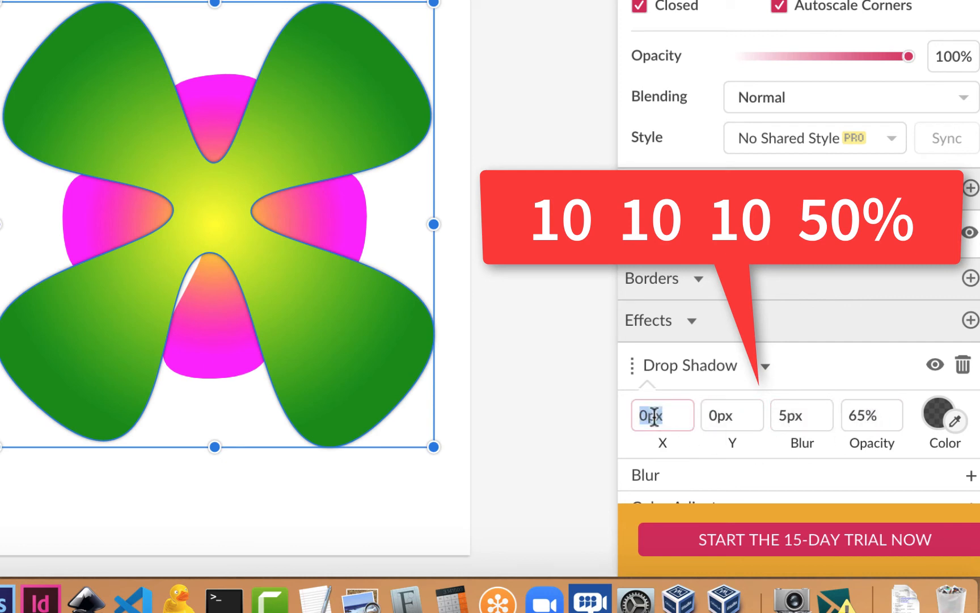
pyautogui.write('10')
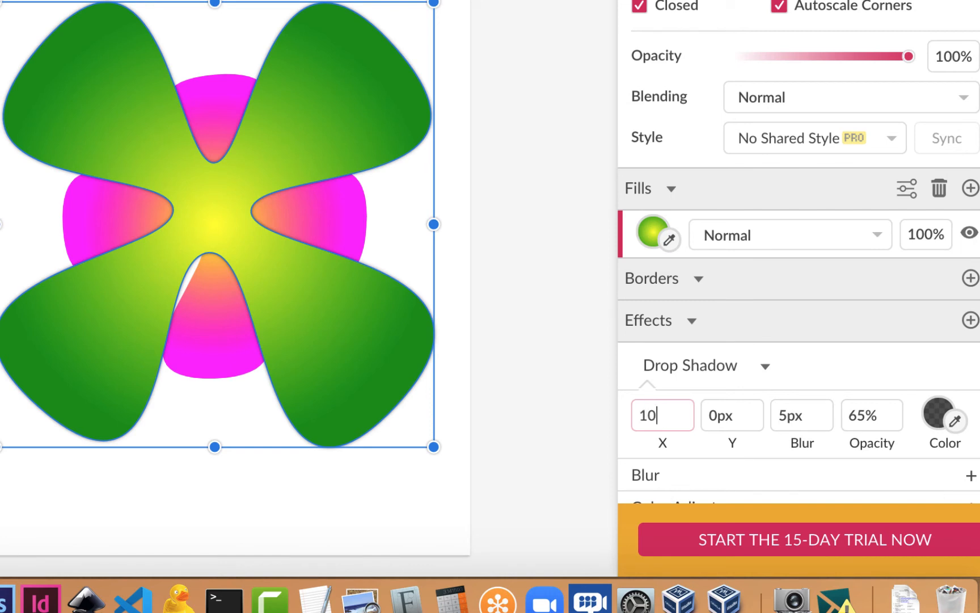
pyautogui.press('Tab')
pyautogui.write('1')
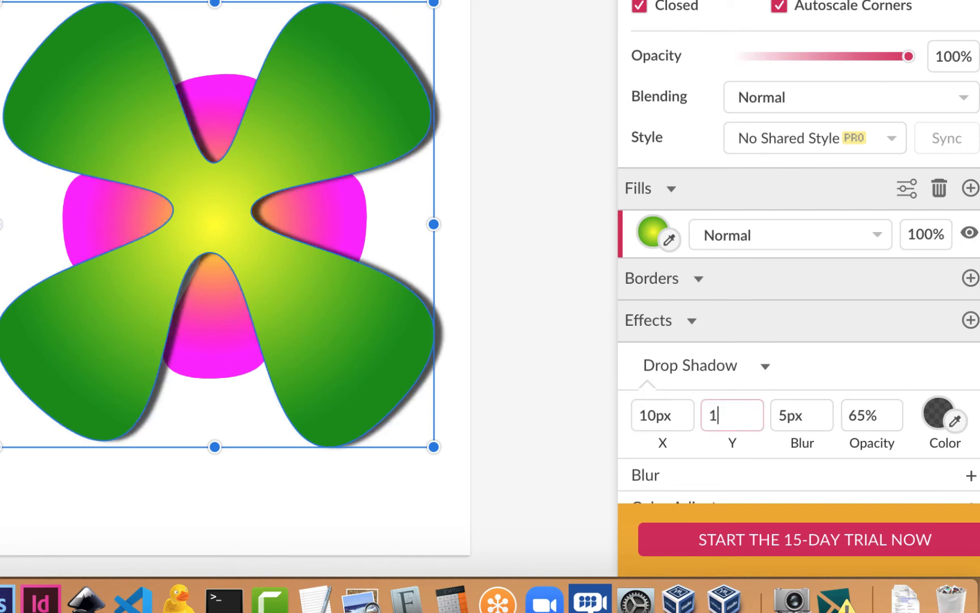
pyautogui.write('0')
pyautogui.press('Tab')
pyautogui.write('1')
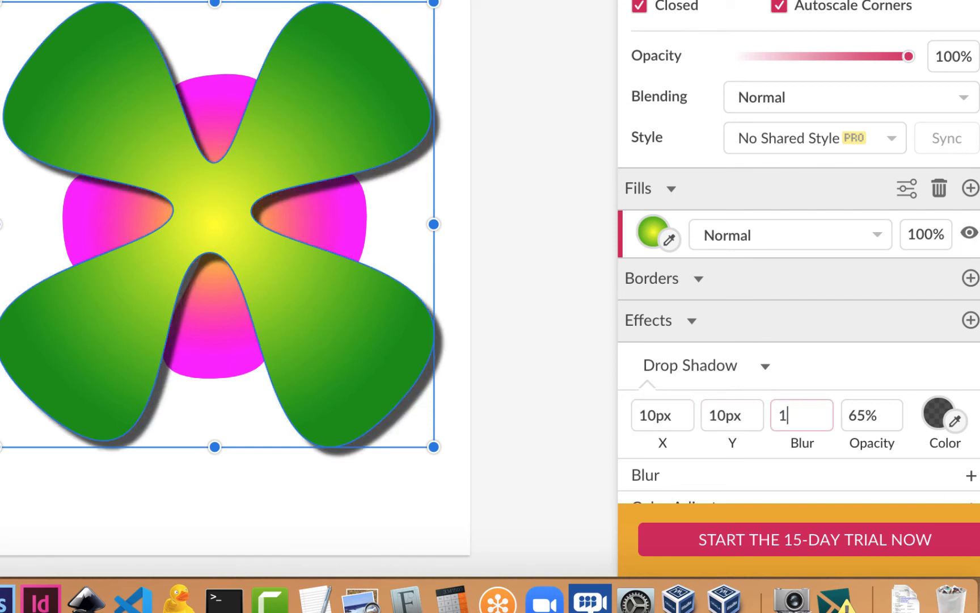
pyautogui.press('Tab')
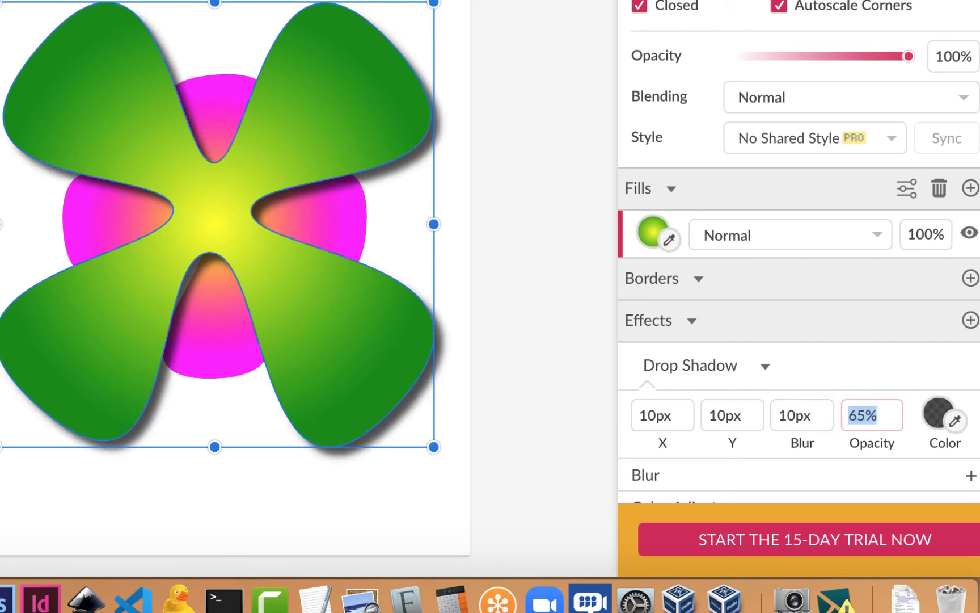
pyautogui.write('50')
pyautogui.press('Return')
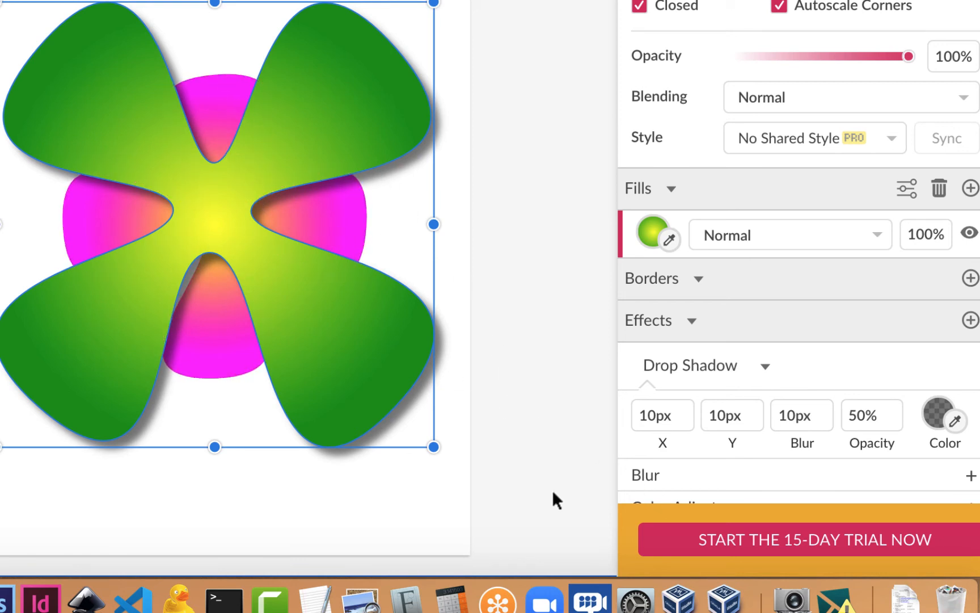
# Bring the rotated magenta copy forward in front of the green clover
pyautogui.click(353, 233)
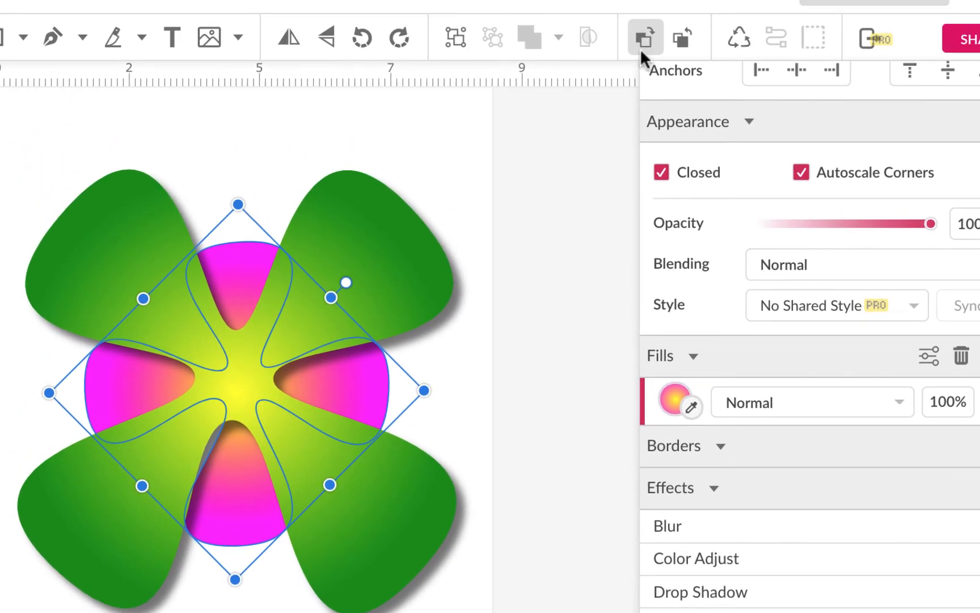
pyautogui.click(645, 38)
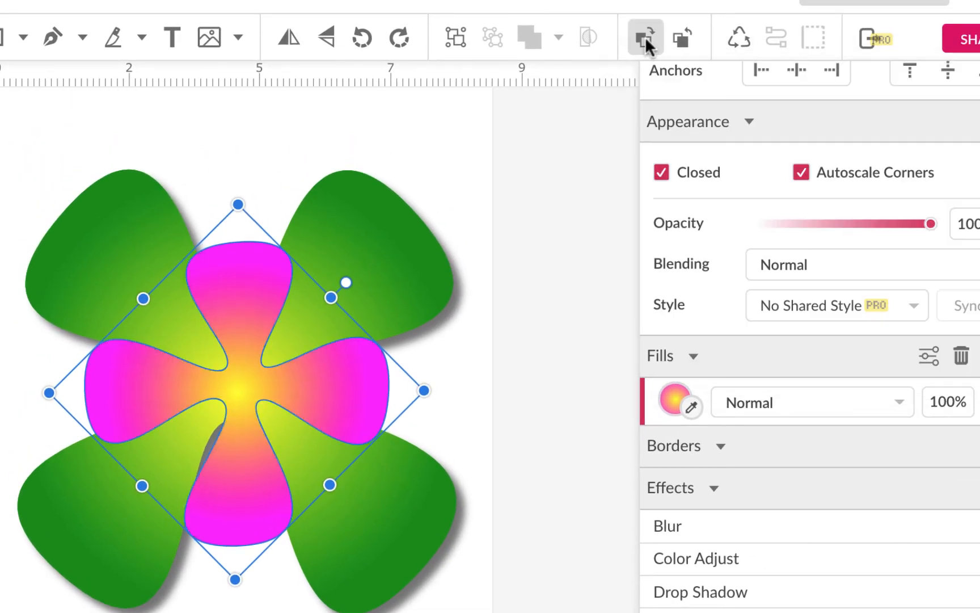
pyautogui.click(489, 492)
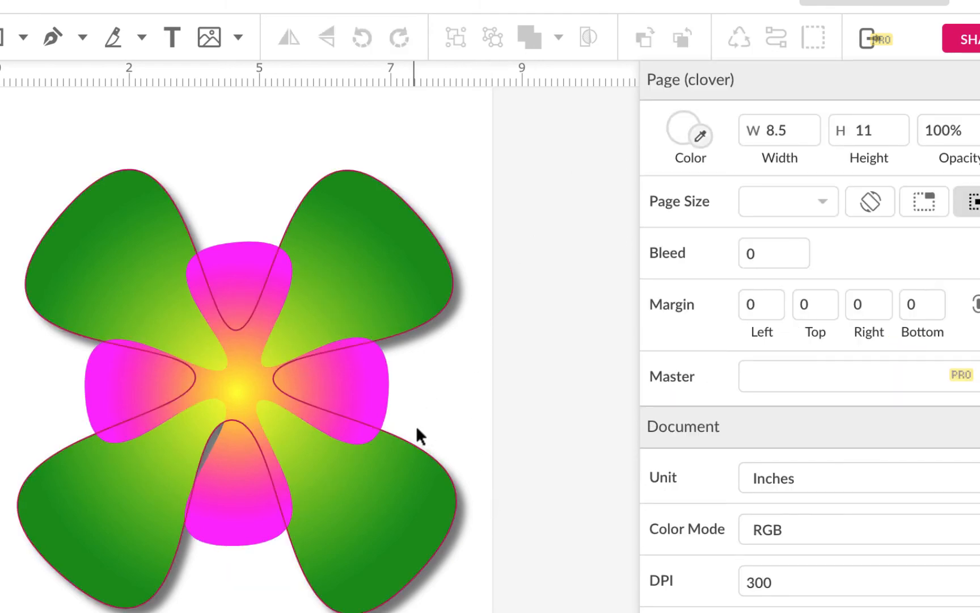
# Add a drop shadow to the magenta copy with X 5px, Y 5px, blur 5px and opacity 50%
pyautogui.click(353, 385)
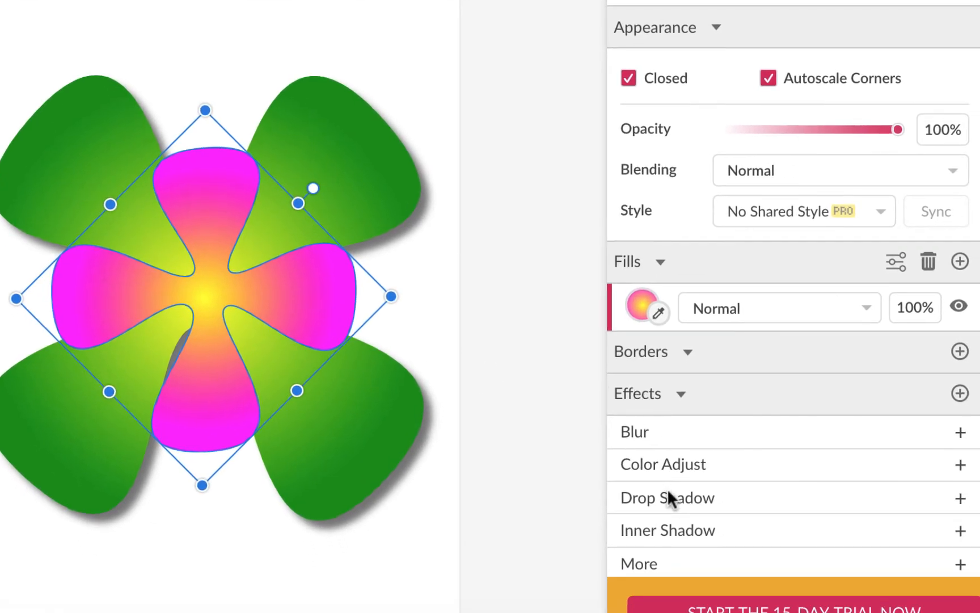
pyautogui.click(682, 499)
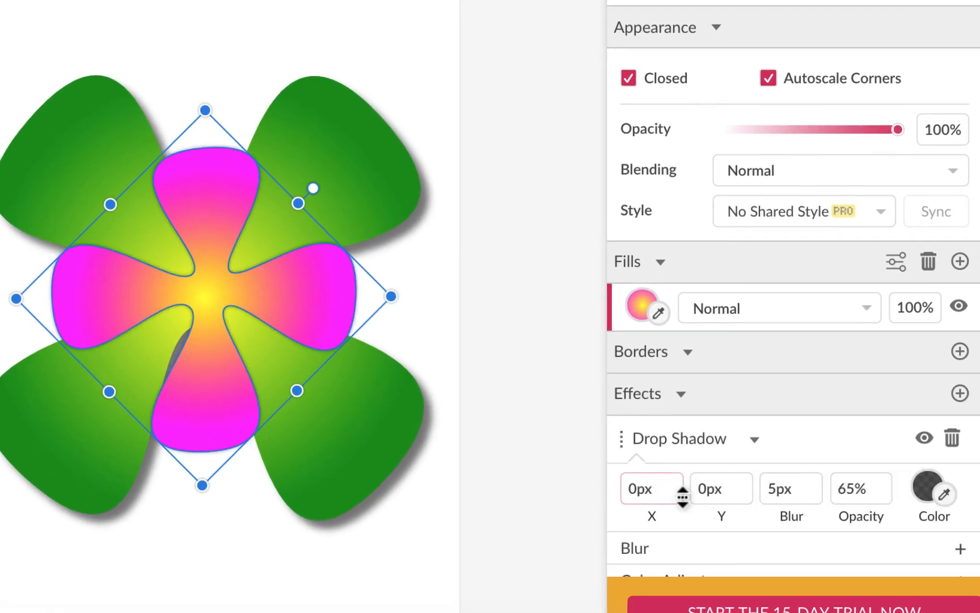
pyautogui.doubleClick(645, 489)
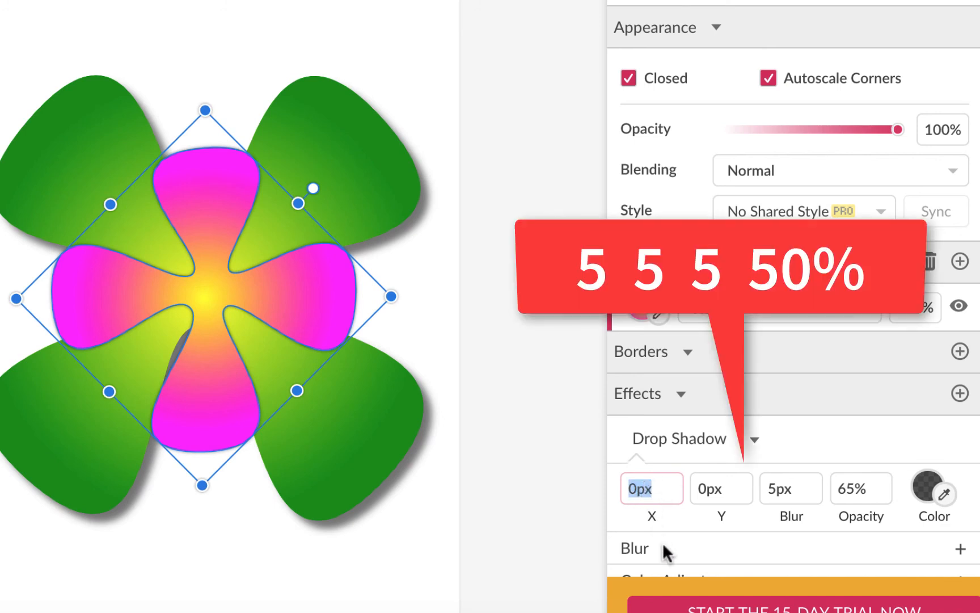
pyautogui.write('5')
pyautogui.press('Tab')
pyautogui.write('5')
pyautogui.press('Tab')
pyautogui.write('5')
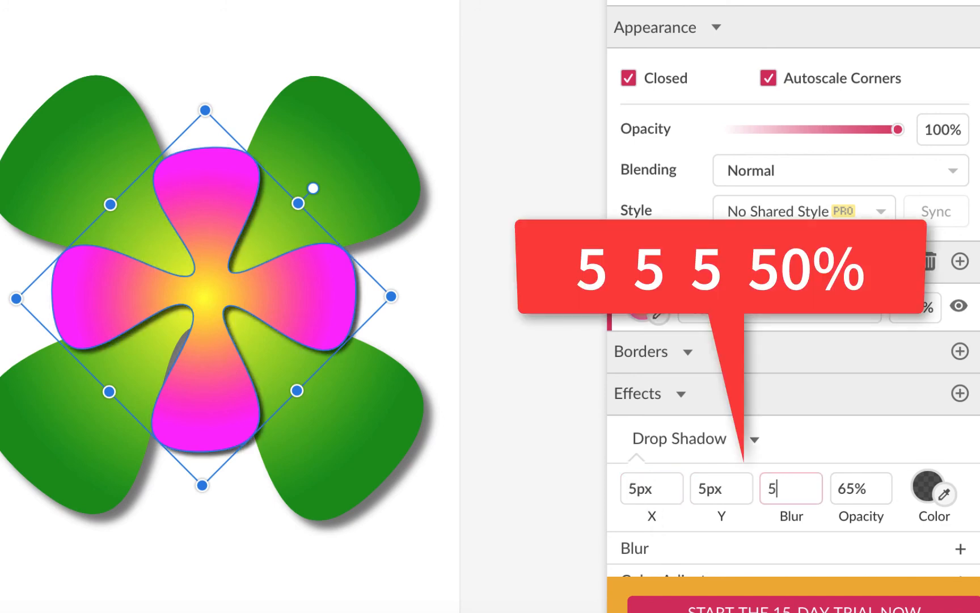
pyautogui.press('Tab')
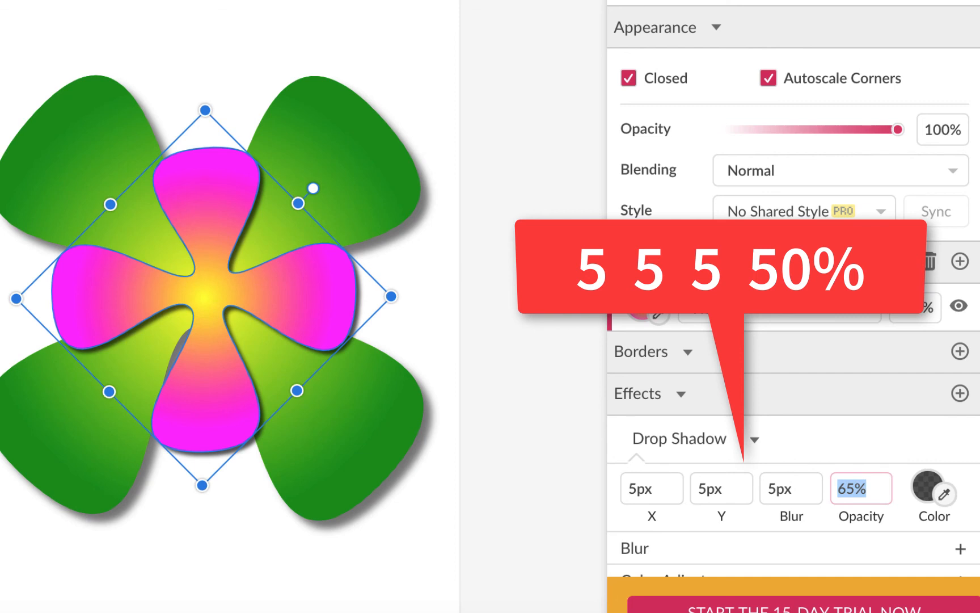
pyautogui.write('50')
pyautogui.press('Return')
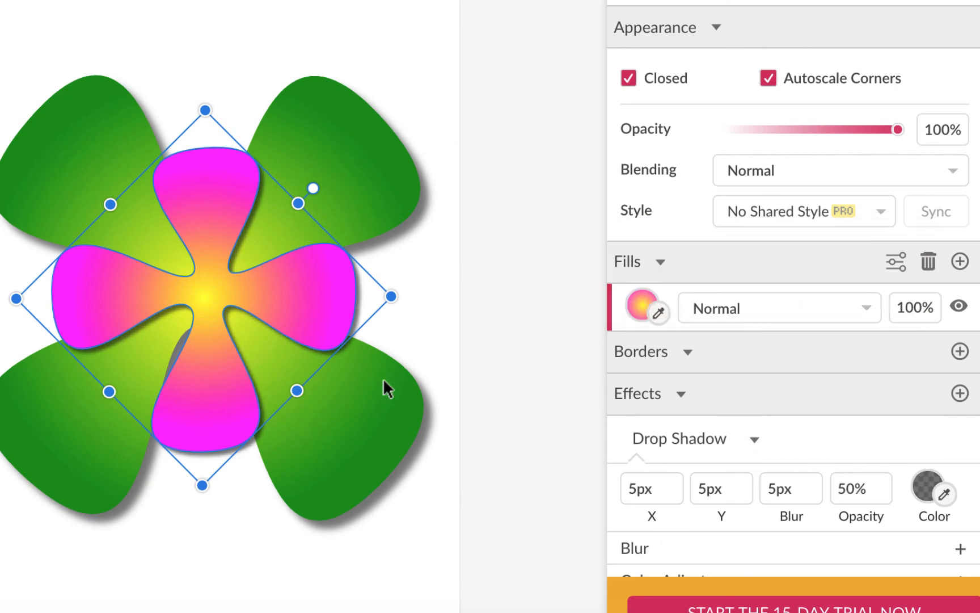
# Open the heart page and examine the heart's anchor points with the Subselect tool
pyautogui.click(469, 313)
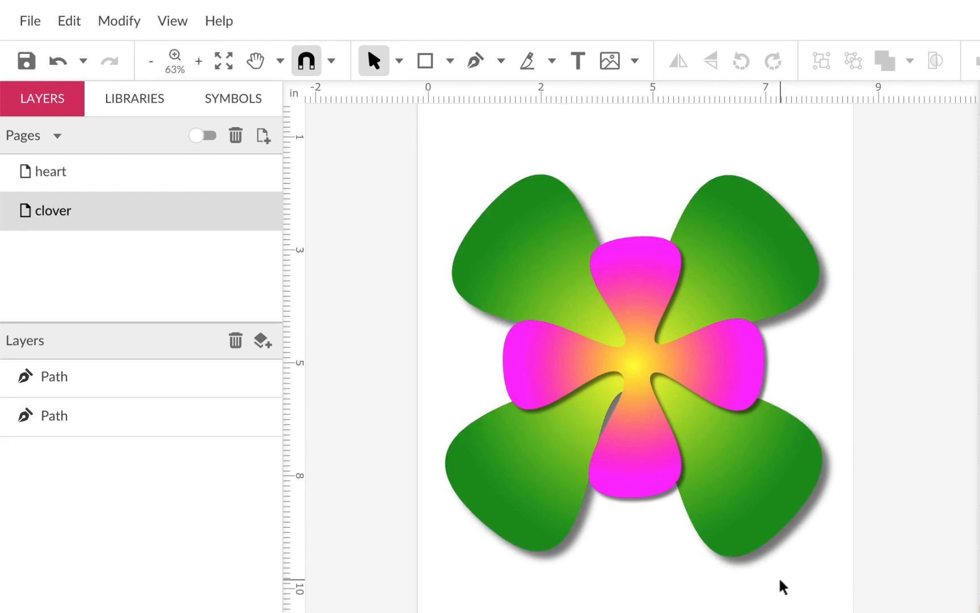
pyautogui.click(167, 181)
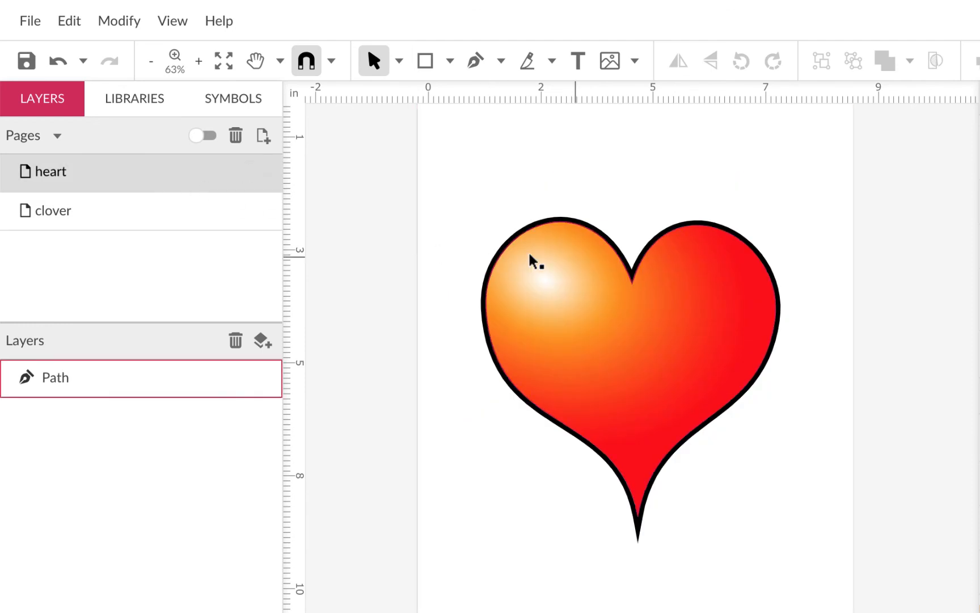
pyautogui.click(398, 61)
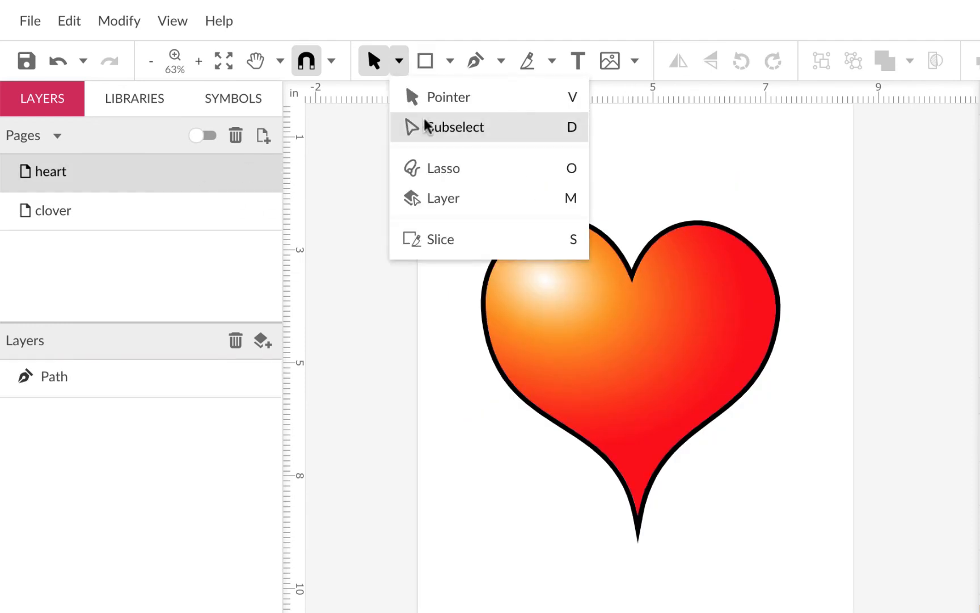
pyautogui.click(427, 125)
pyautogui.click(633, 284)
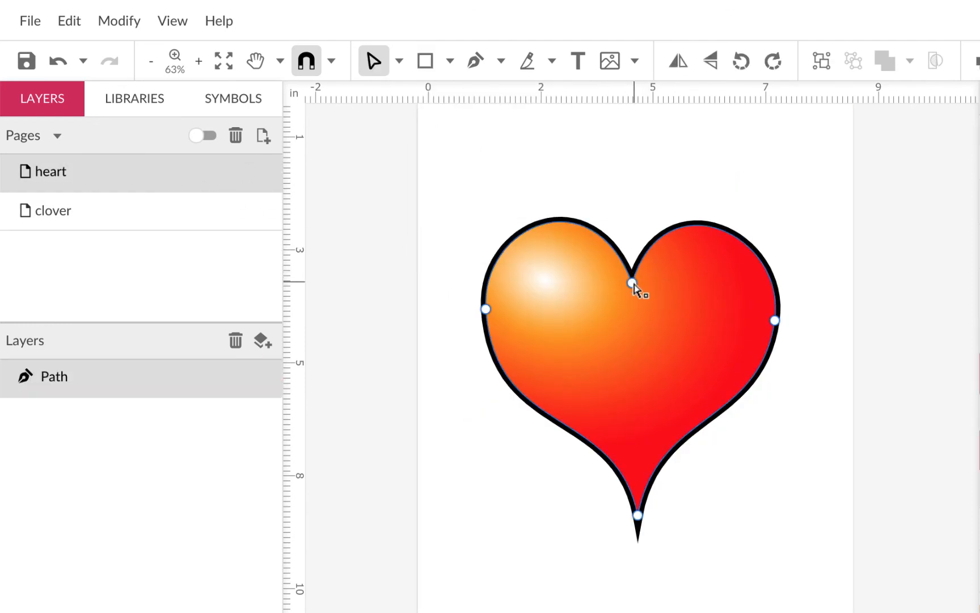
pyautogui.click(633, 283)
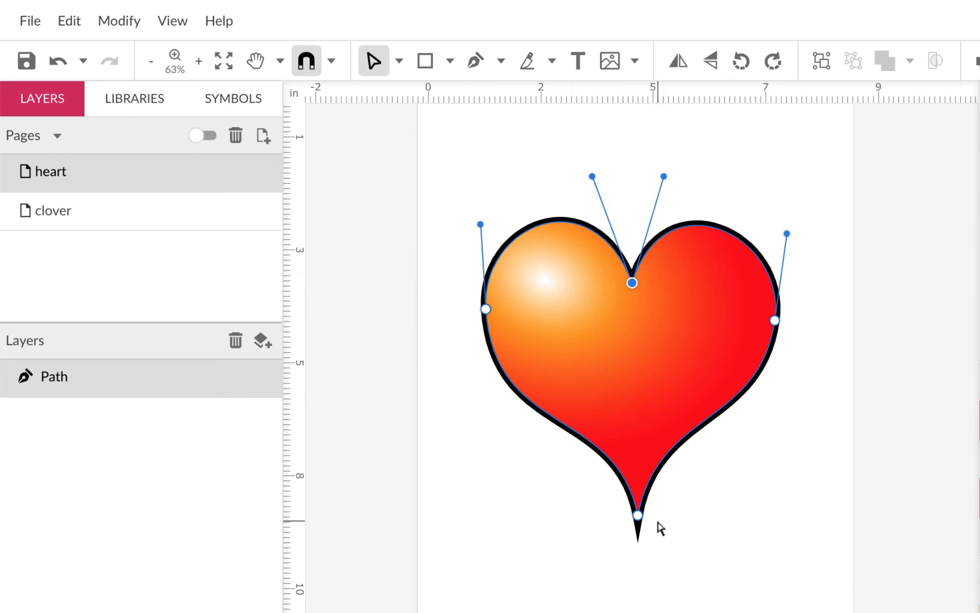
pyautogui.click(638, 514)
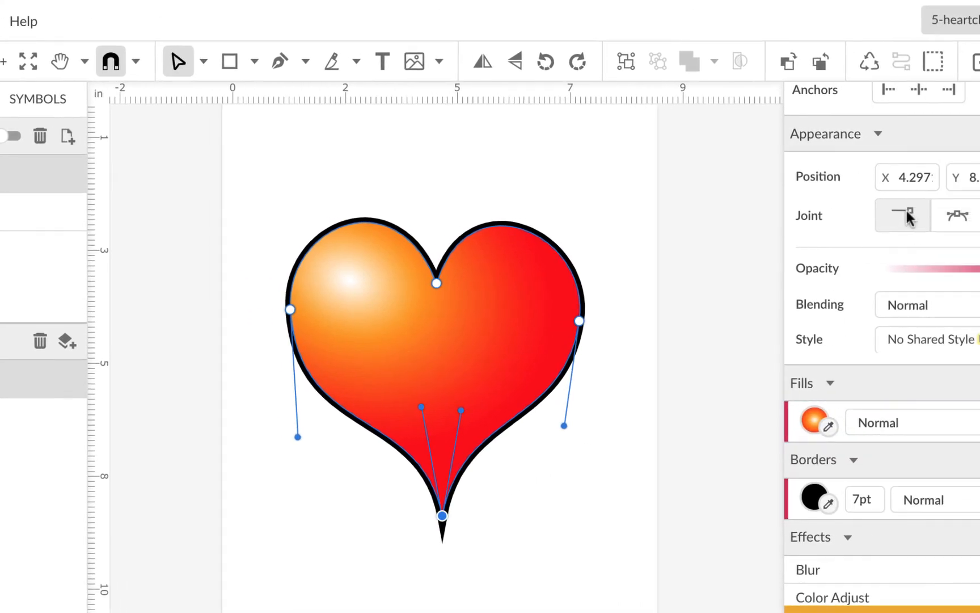
# Undo an accidental point change and adjust the direction handle of the heart's left anchor point
pyautogui.click(979, 216)
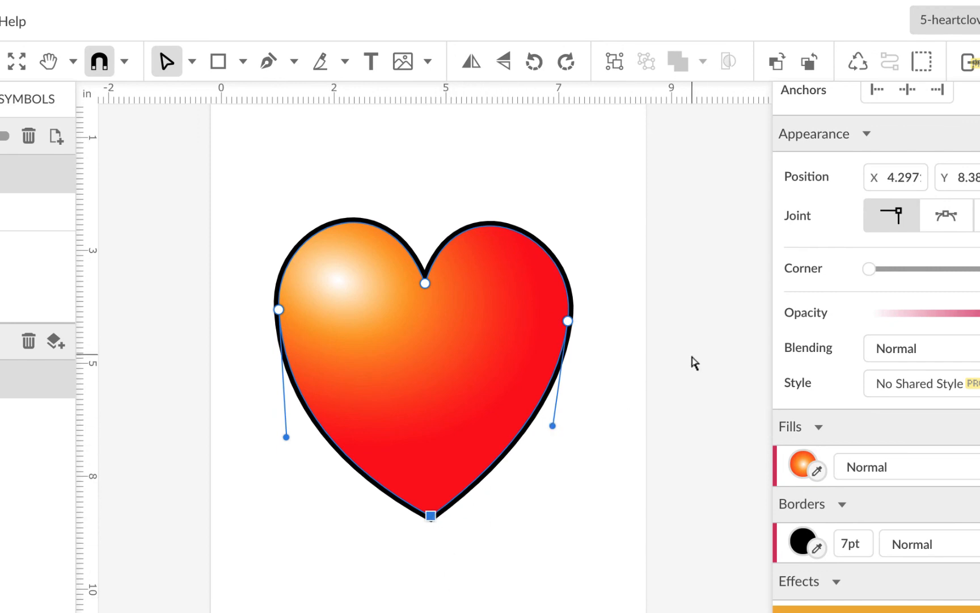
pyautogui.press('super+z')
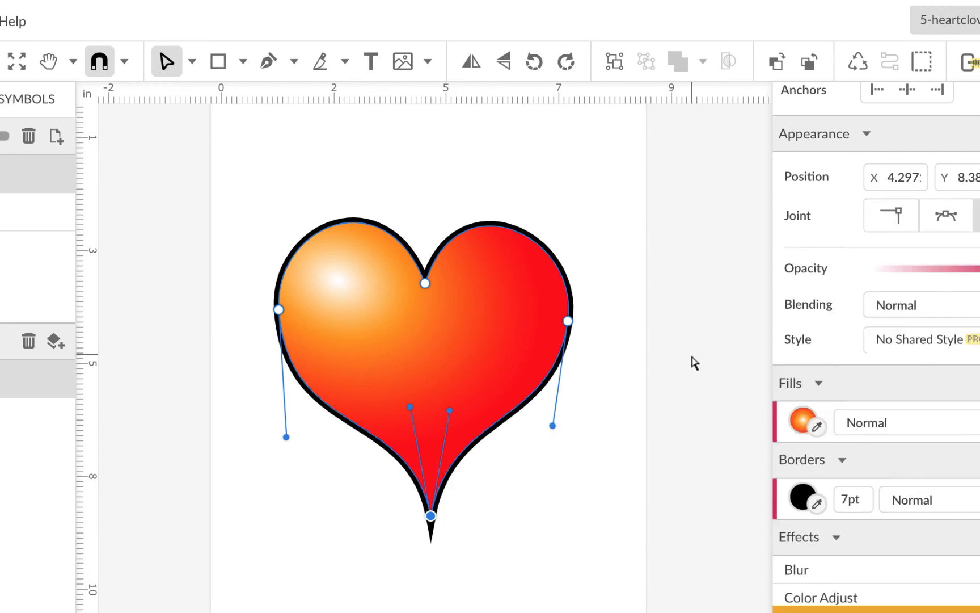
pyautogui.click(568, 321)
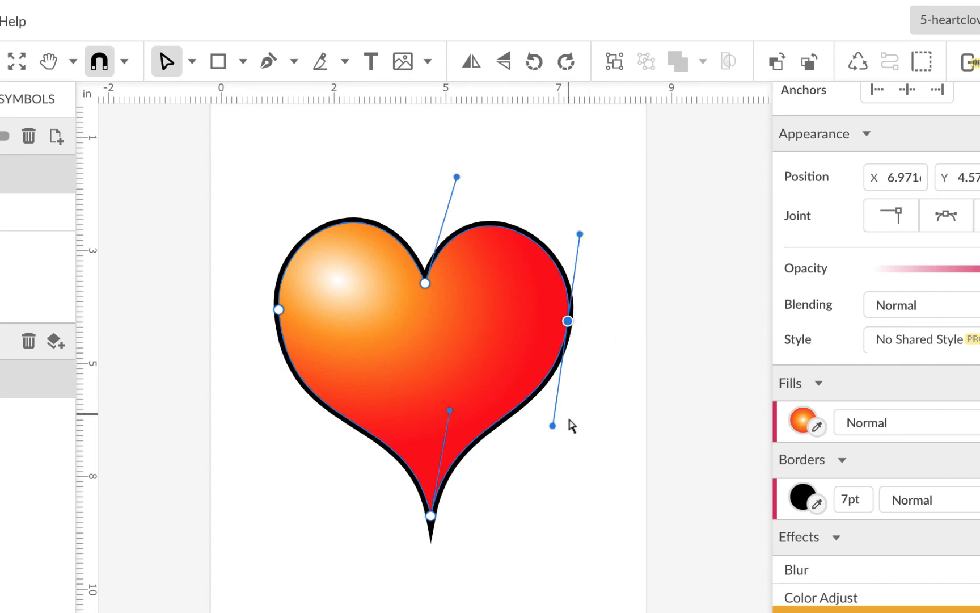
pyautogui.click(278, 309)
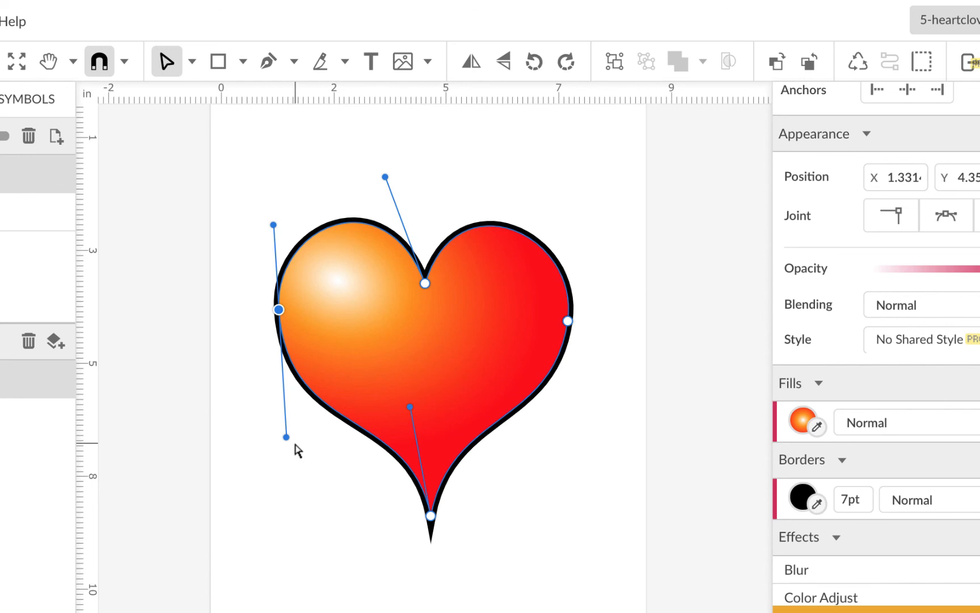
pyautogui.moveTo(286, 437)
pyautogui.mouseDown()
pyautogui.moveTo(278, 339)
pyautogui.moveTo(293, 456)
pyautogui.mouseUp()
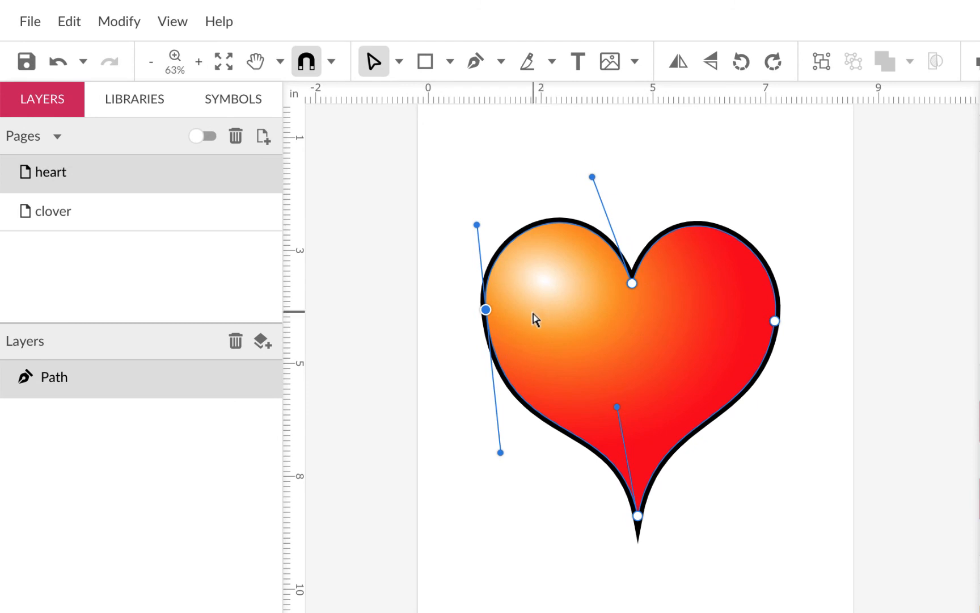
# Return to the clover page and copy the file's share link
pyautogui.click(27, 221)
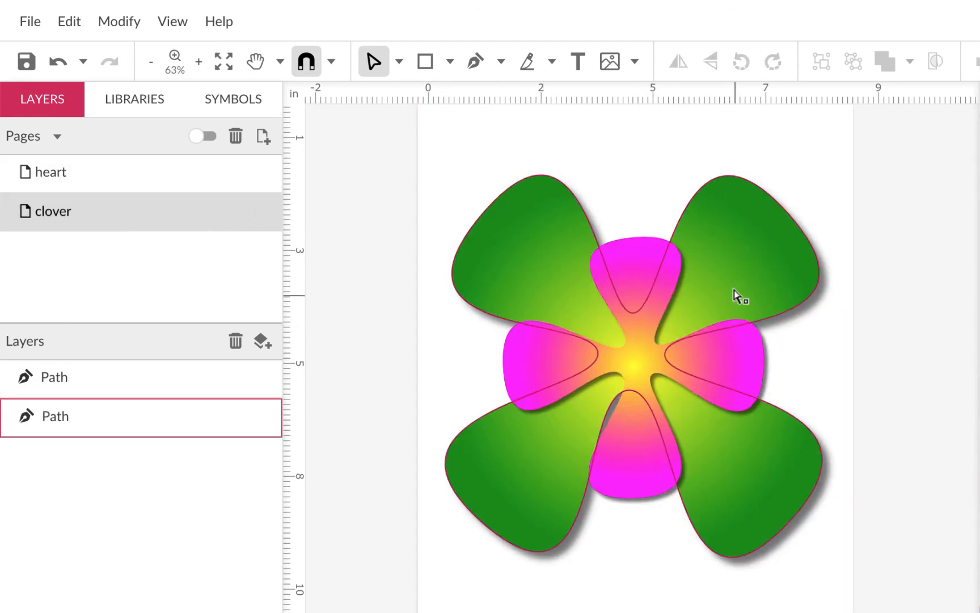
pyautogui.scroll(1, 767, 330)
pyautogui.scroll(1, 765, 330)
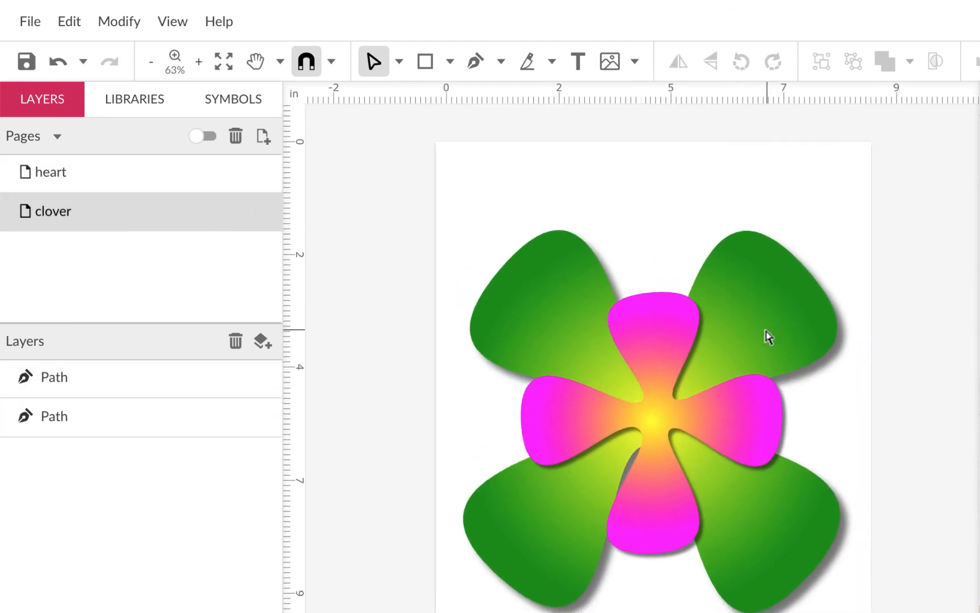
pyautogui.hscroll(1, 766, 330)
pyautogui.scroll(-1, 766, 330)
pyautogui.scroll(-1, 769, 335)
pyautogui.hscroll(1, 768, 334)
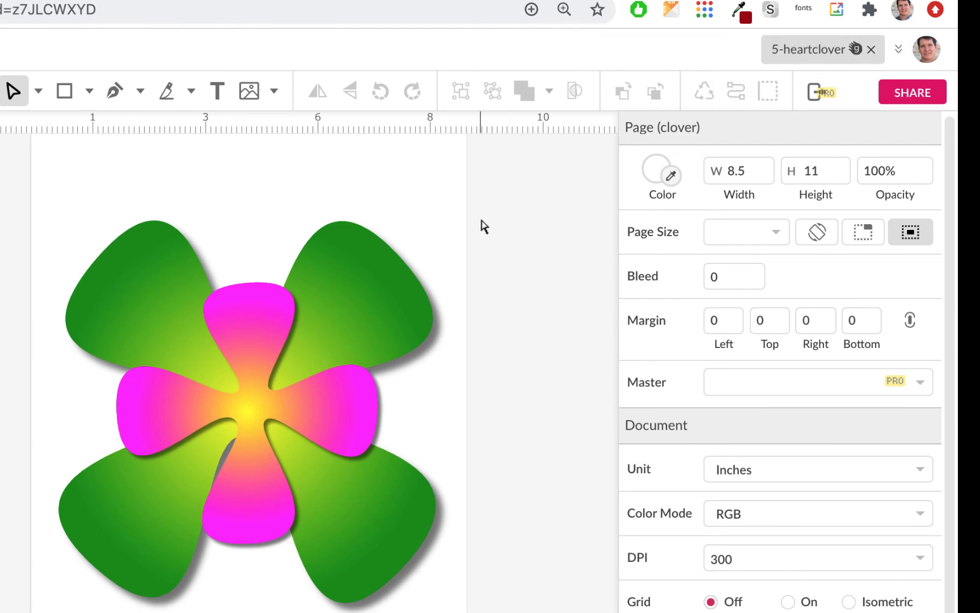
pyautogui.click(914, 92)
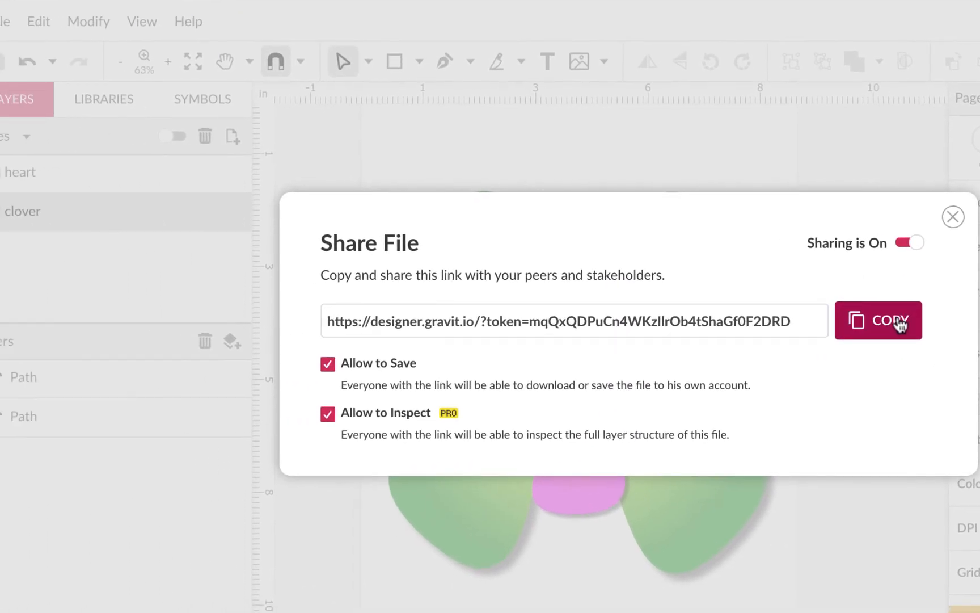
pyautogui.click(899, 324)
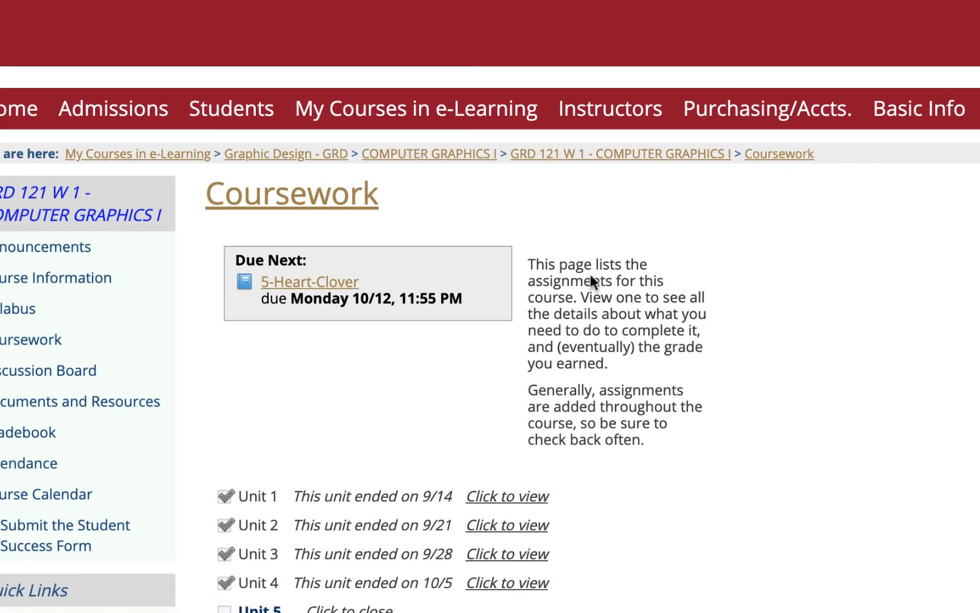
# Open the 5-Heart-Clover assignment on the course site and start adding a comment
pyautogui.scroll(-10, 711, 284)
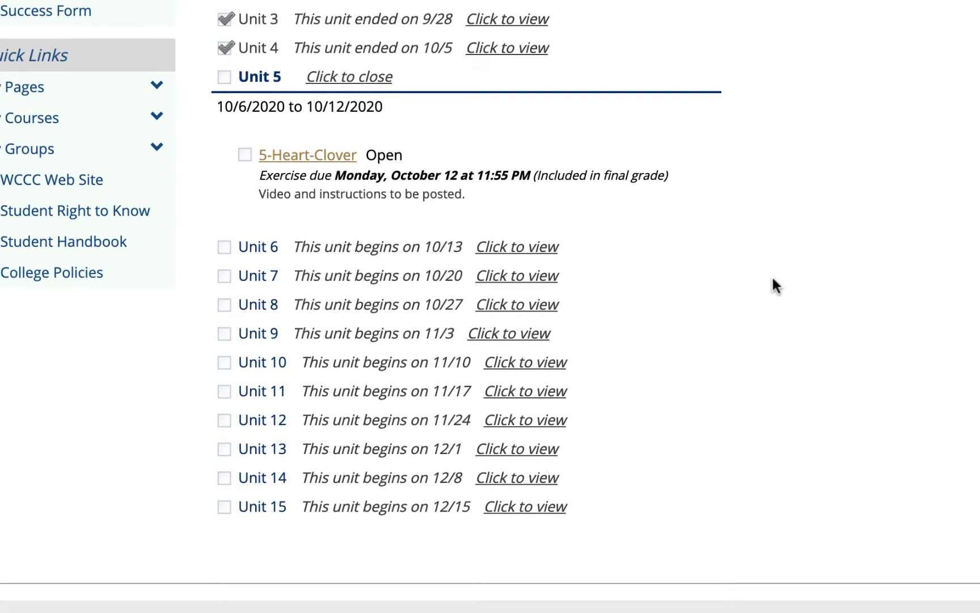
pyautogui.click(319, 160)
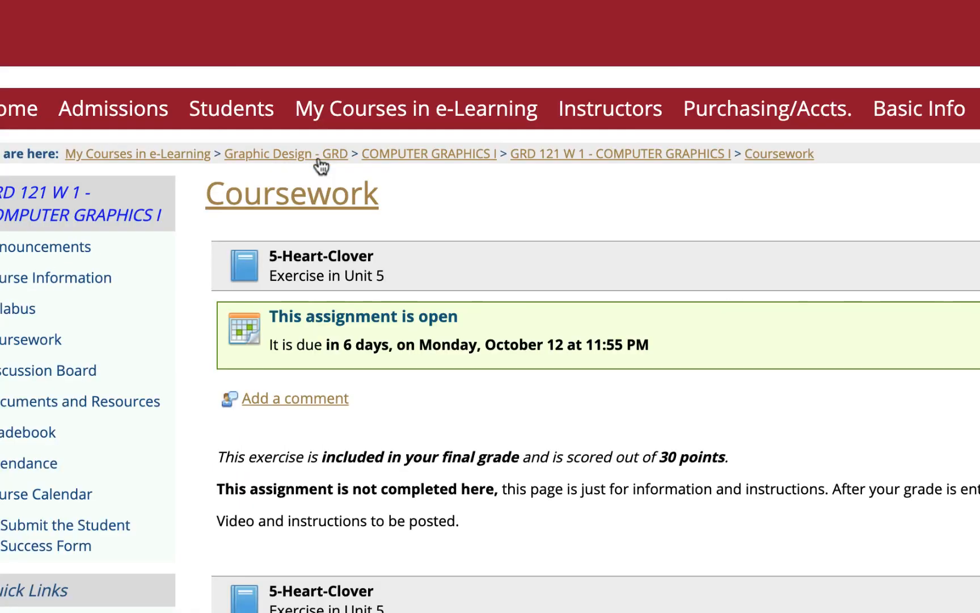
pyautogui.click(283, 398)
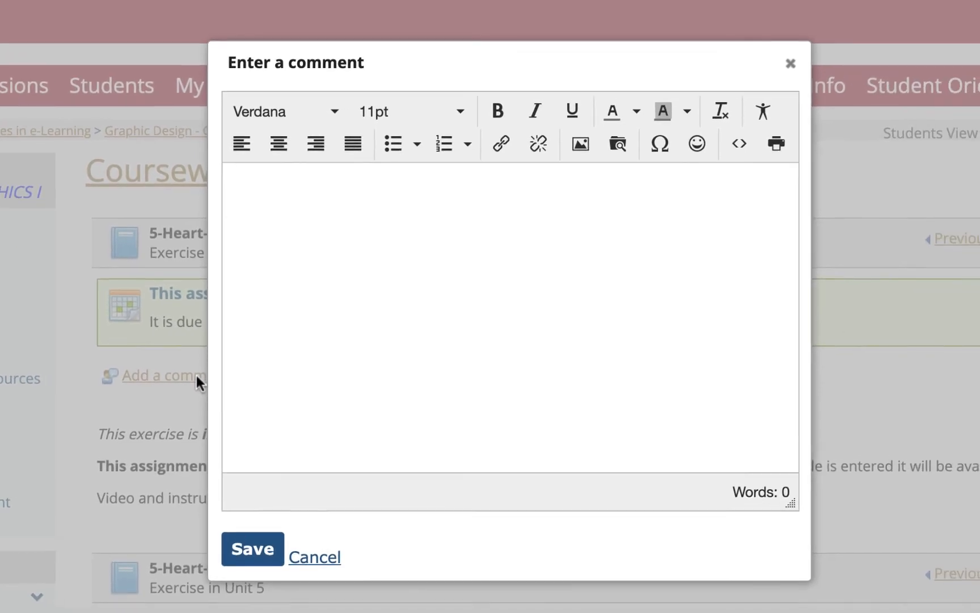
# Insert the pasted share link into the comment with target New window, and save the comment
pyautogui.click(501, 144)
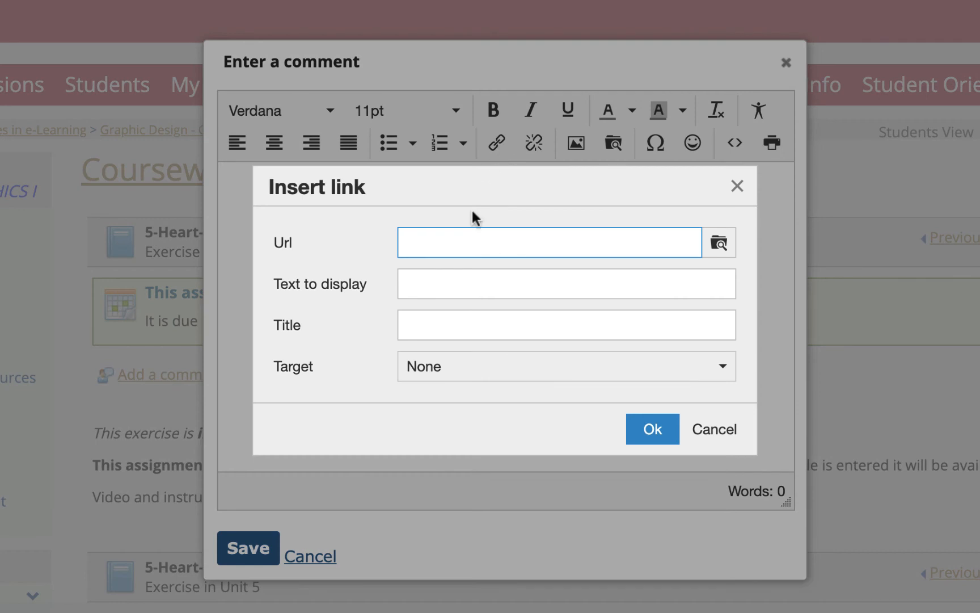
pyautogui.hotkey('ctrl', 'v')
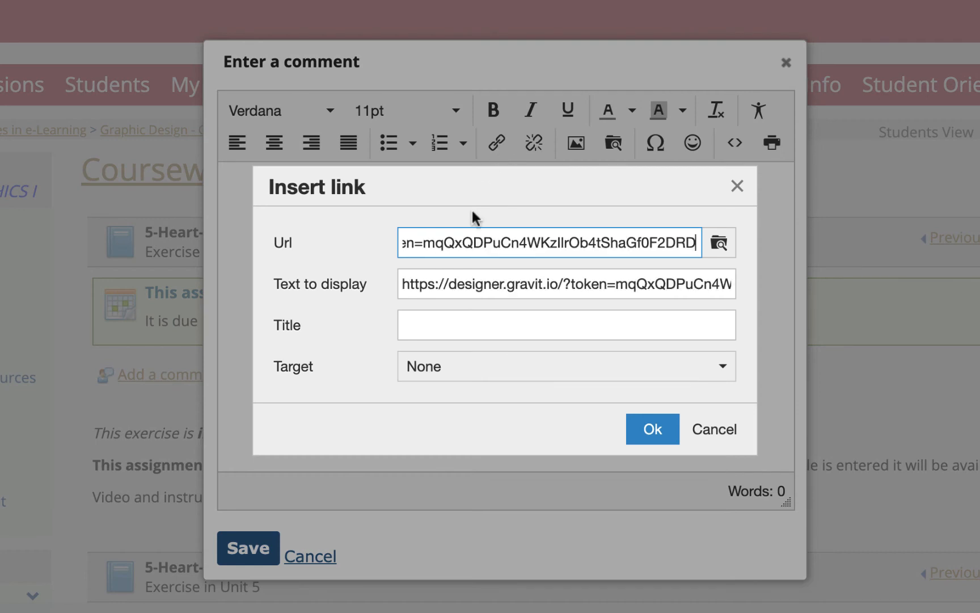
pyautogui.click(491, 377)
pyautogui.click(492, 432)
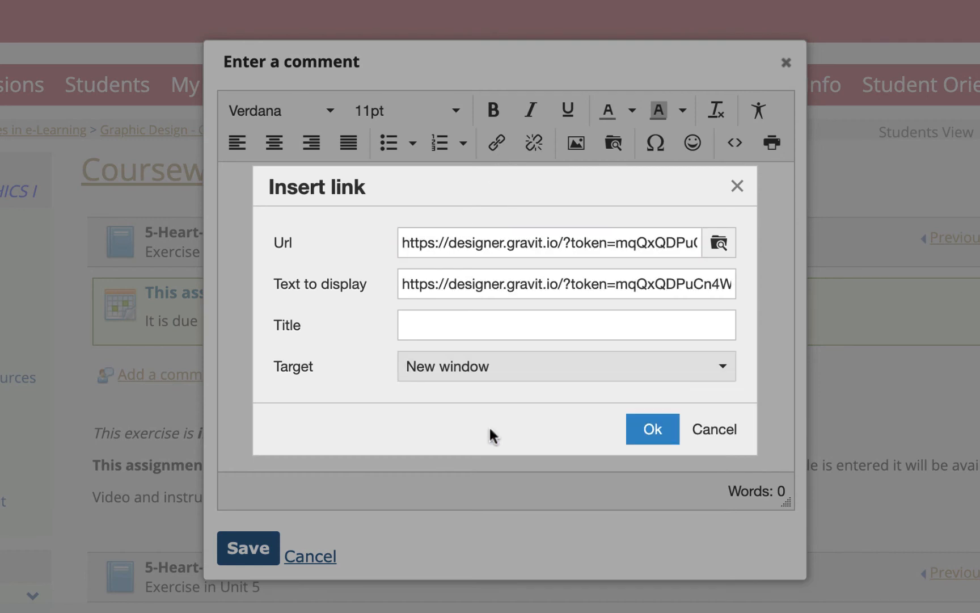
pyautogui.click(652, 429)
pyautogui.click(249, 548)
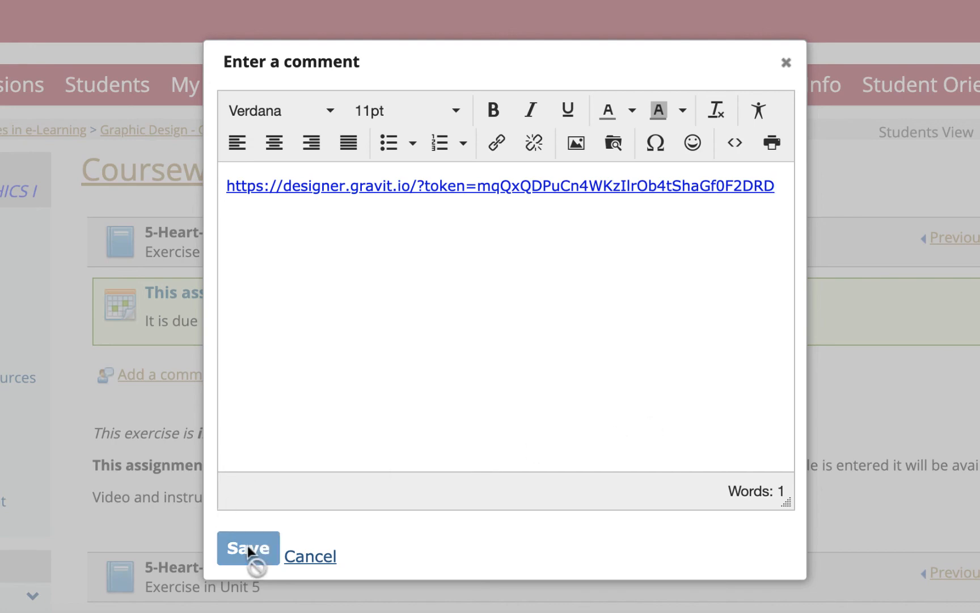